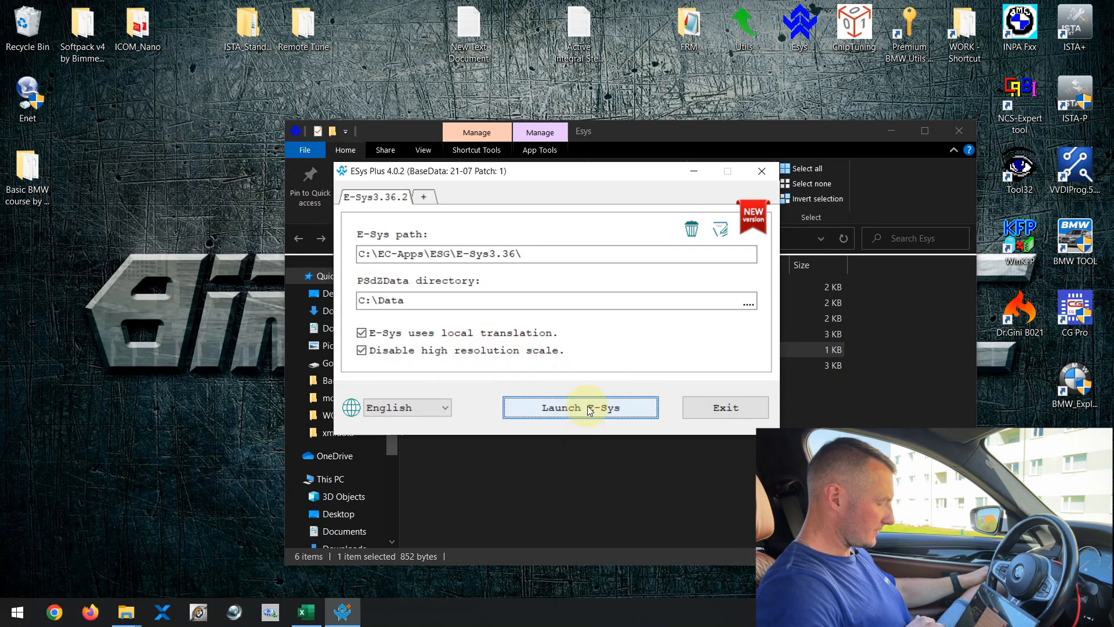
Step: Launch E-Sys 3.36 from the E-Sys Plus launcher
{"action": "left_click", "coordinate": [587, 410]}
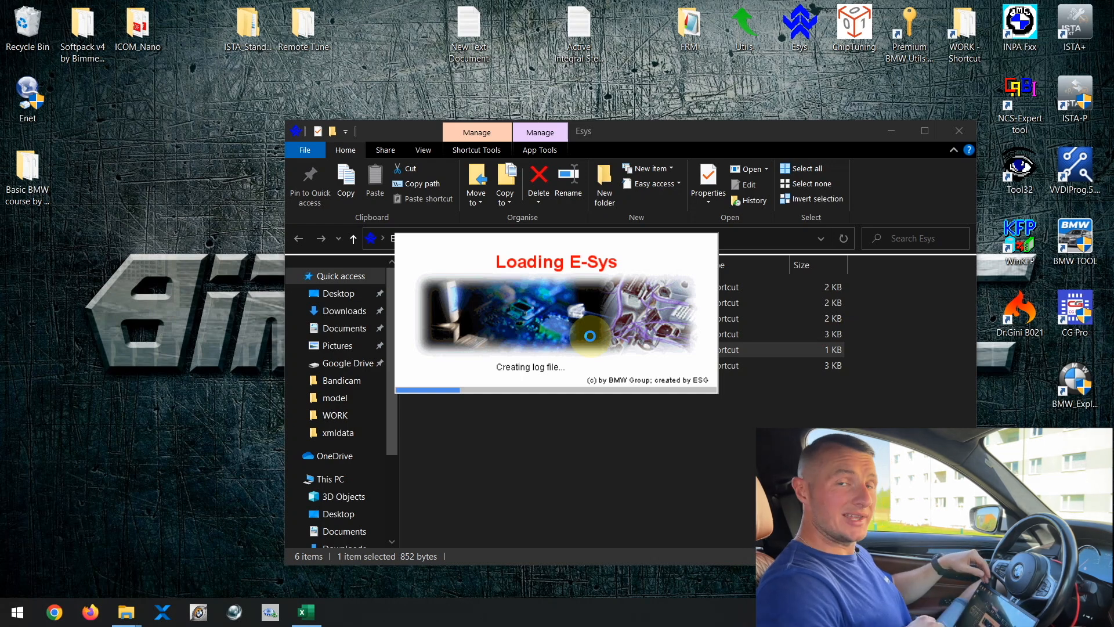
{"action": "left_click", "coordinate": [897, 130]}
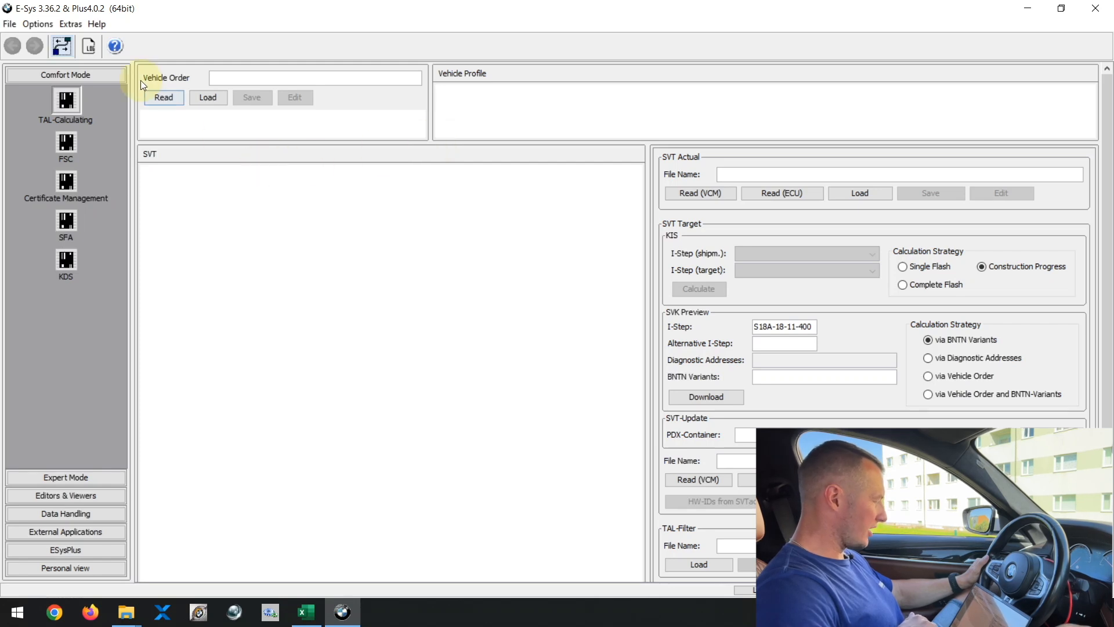
Step: Open the program settings and review the Options page, toggling the Update VCM after TAL execution checkbox, then close with OK
{"action": "left_click", "coordinate": [38, 25]}
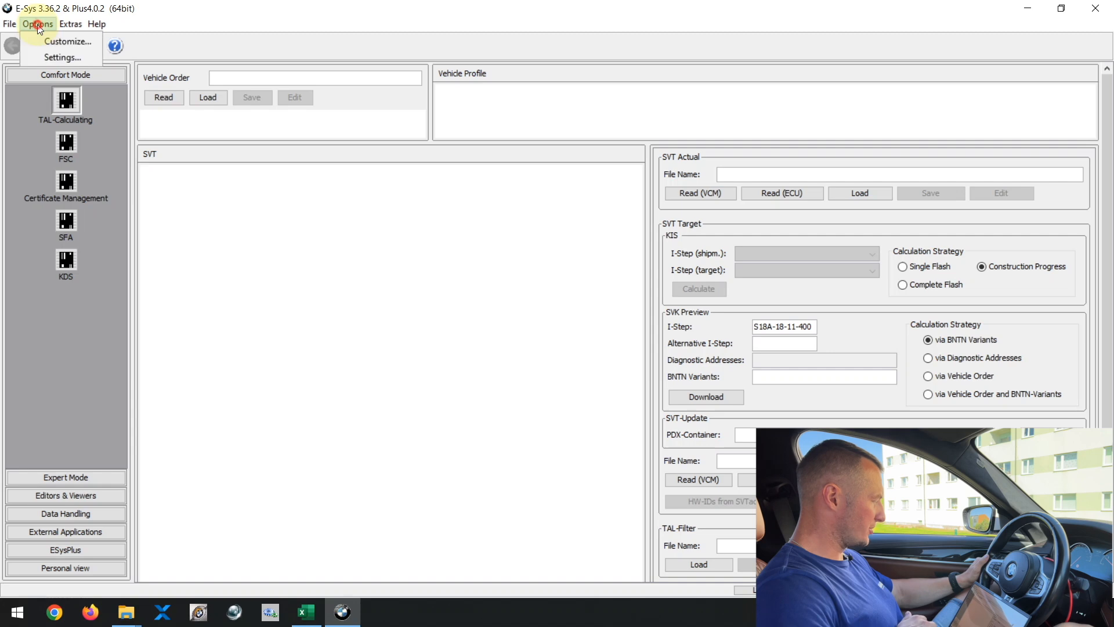
{"action": "left_click", "coordinate": [55, 60]}
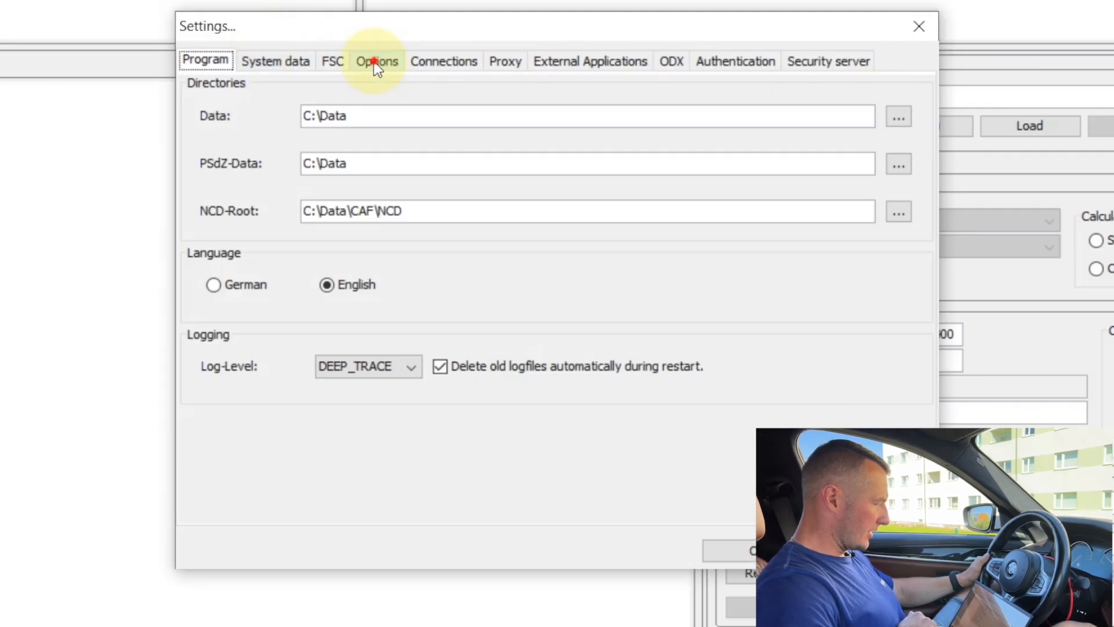
{"action": "left_click", "coordinate": [373, 62]}
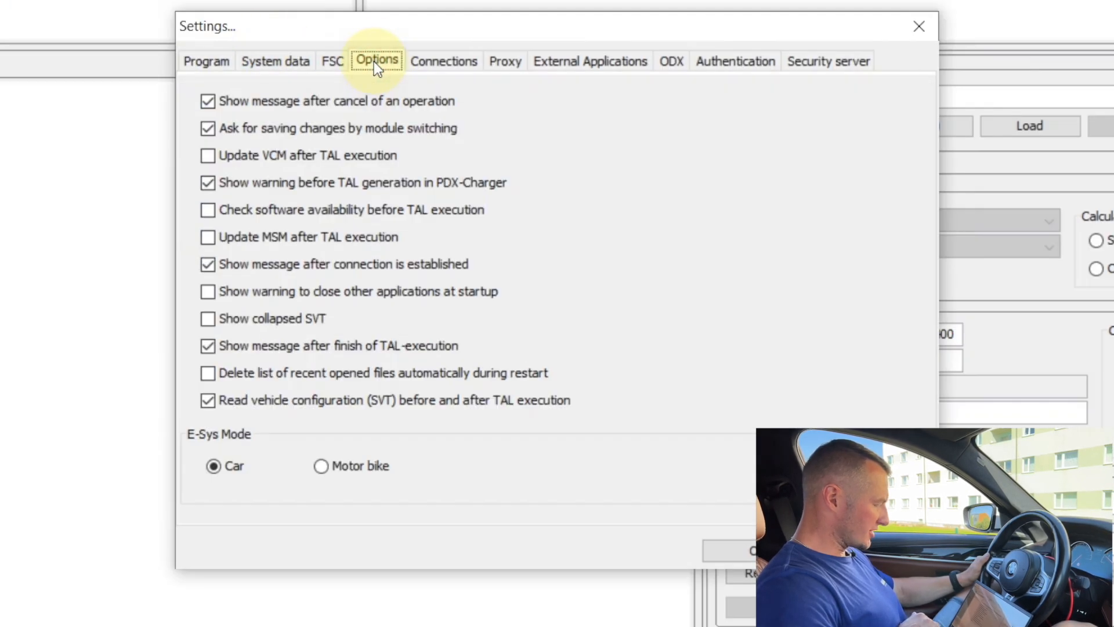
{"action": "left_click", "coordinate": [214, 159]}
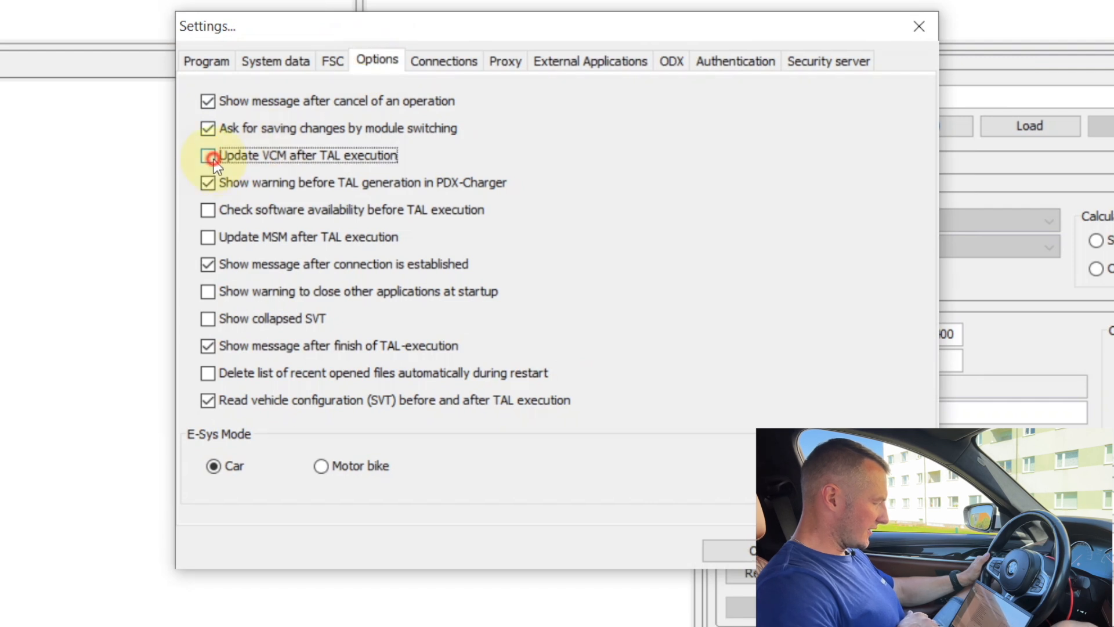
{"action": "left_click", "coordinate": [207, 239]}
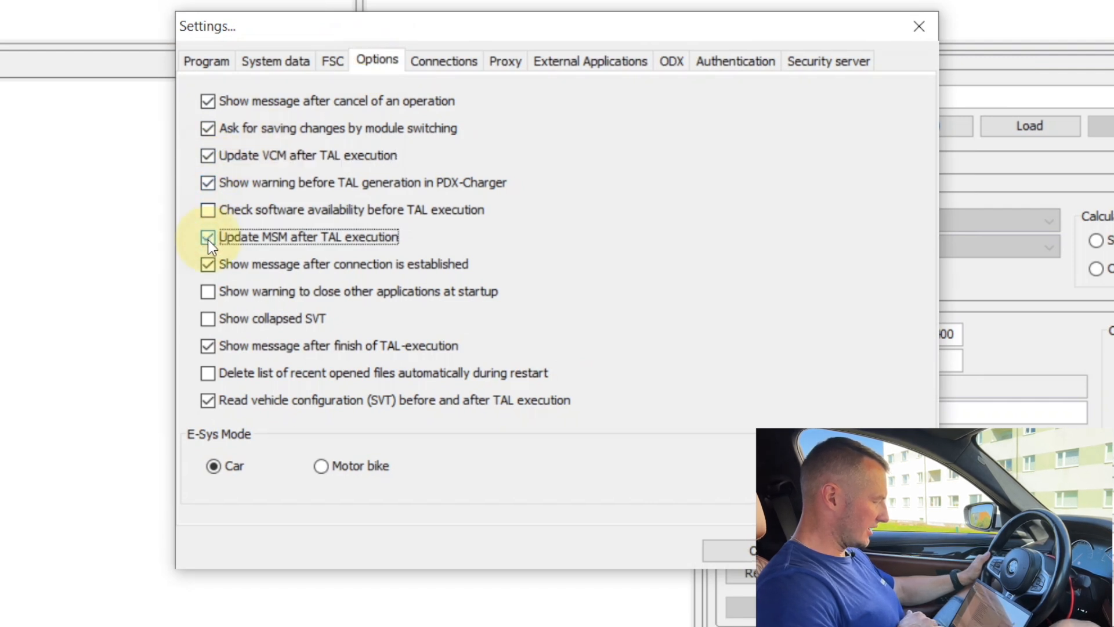
{"action": "left_click", "coordinate": [207, 158]}
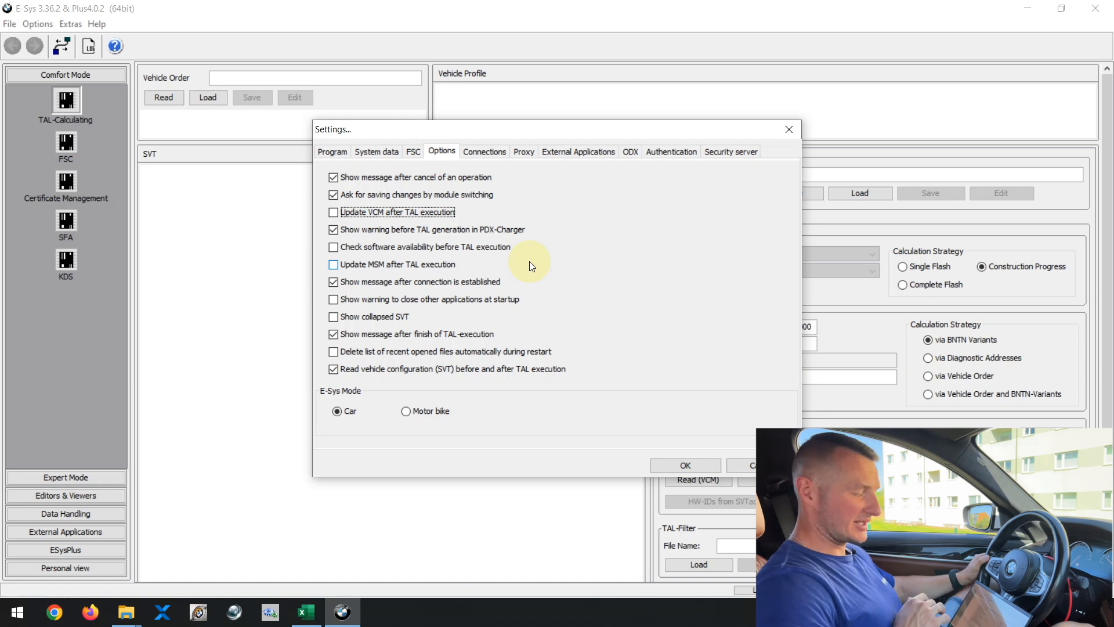
{"action": "left_click", "coordinate": [663, 465]}
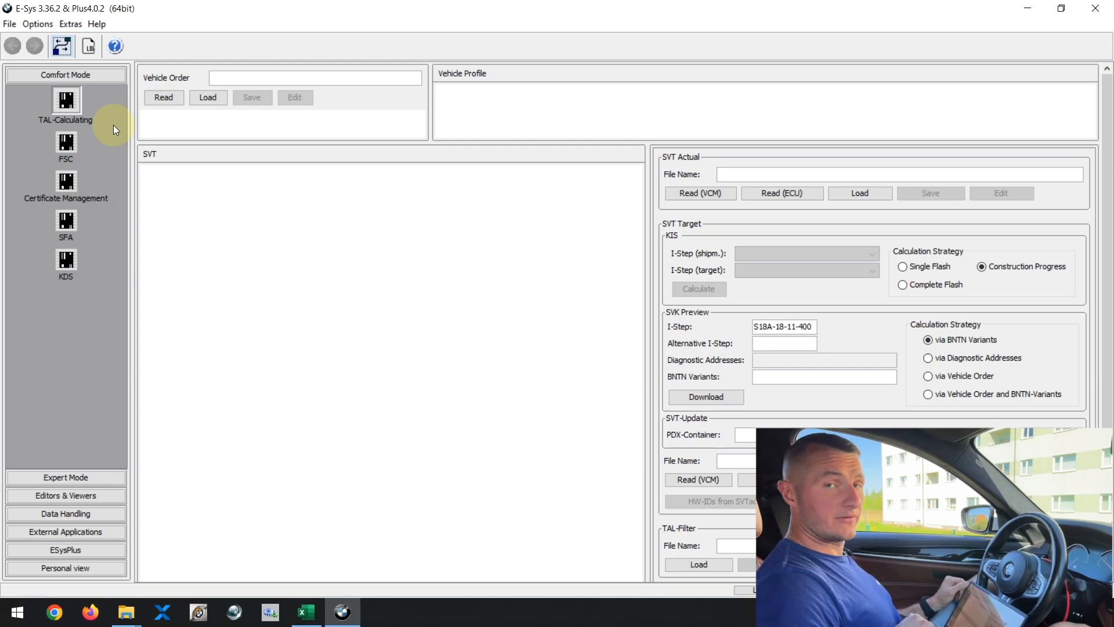
Step: Open the vehicle connection dialog and set the main series filter to All
{"action": "left_click", "coordinate": [62, 46]}
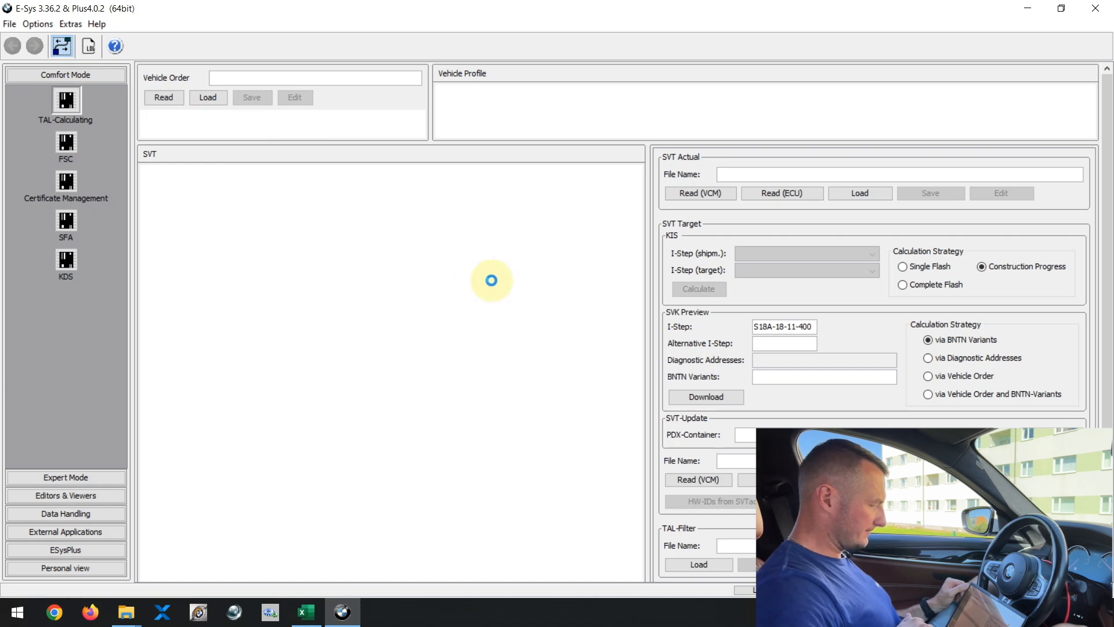
{"action": "left_click", "coordinate": [389, 141]}
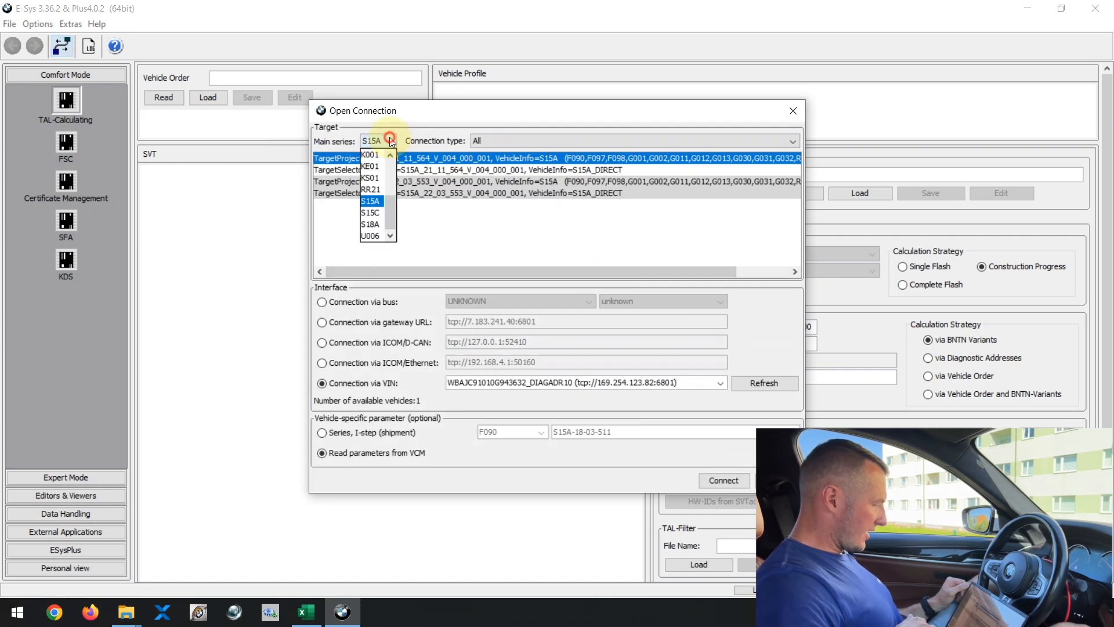
{"action": "left_click", "coordinate": [390, 206]}
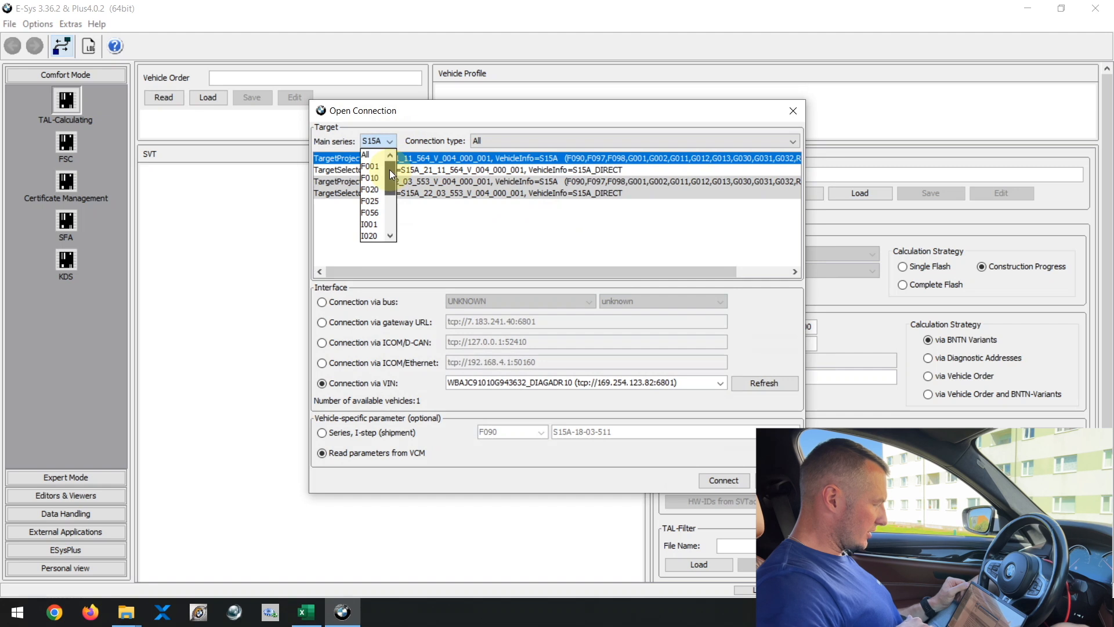
{"action": "scroll", "coordinate": [389, 169], "scroll_direction": "up", "scroll_amount": 1}
{"action": "left_click", "coordinate": [375, 155]}
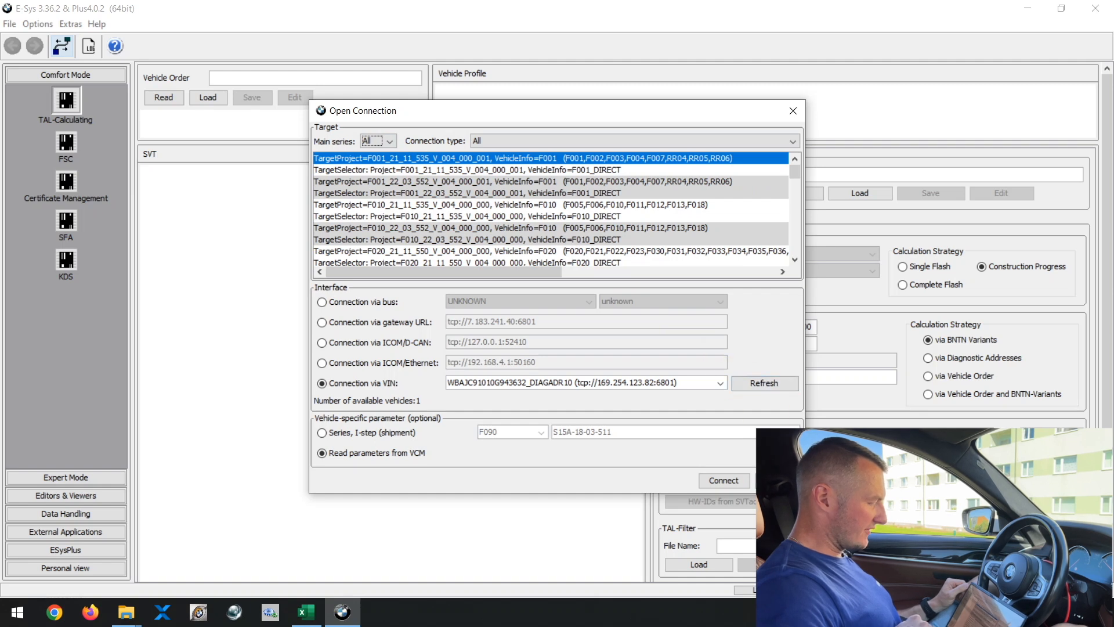
Step: Browse the target list, comparing the TargetProject and TargetSelector entries for F001 and F010
{"action": "left_click_drag", "start_coordinate": [805, 493], "coordinate": [840, 544]}
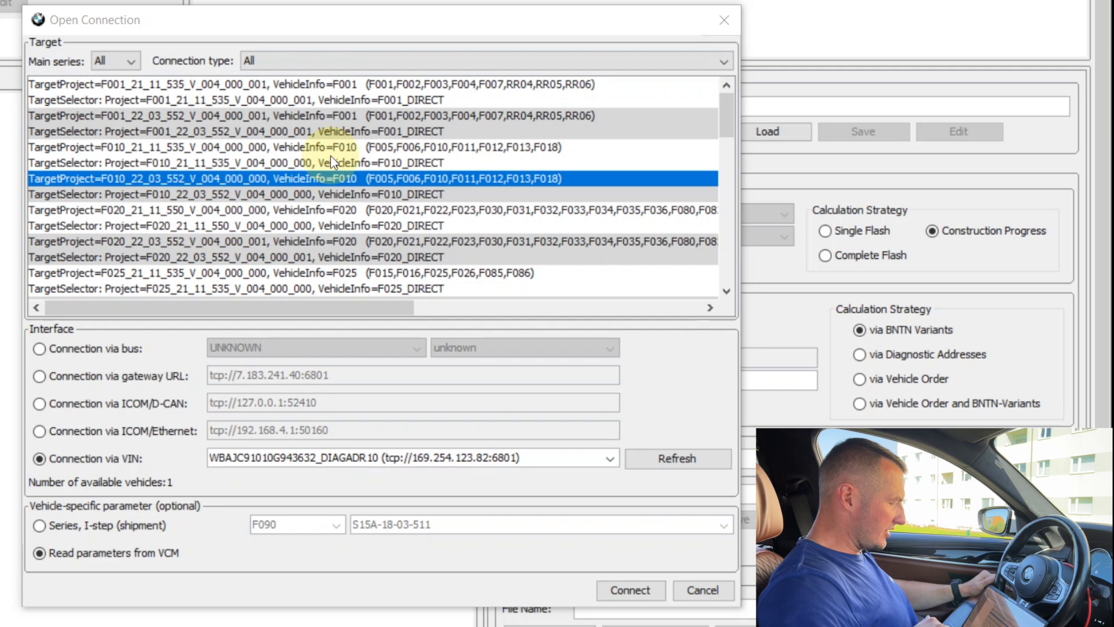
{"action": "left_click", "coordinate": [349, 82]}
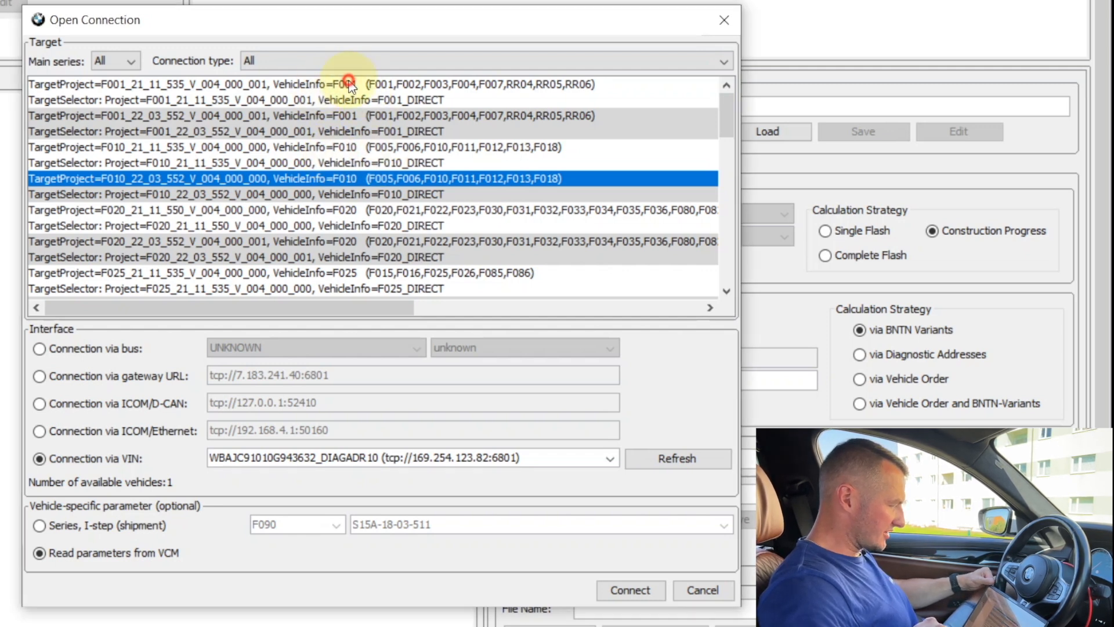
{"action": "left_click", "coordinate": [363, 96]}
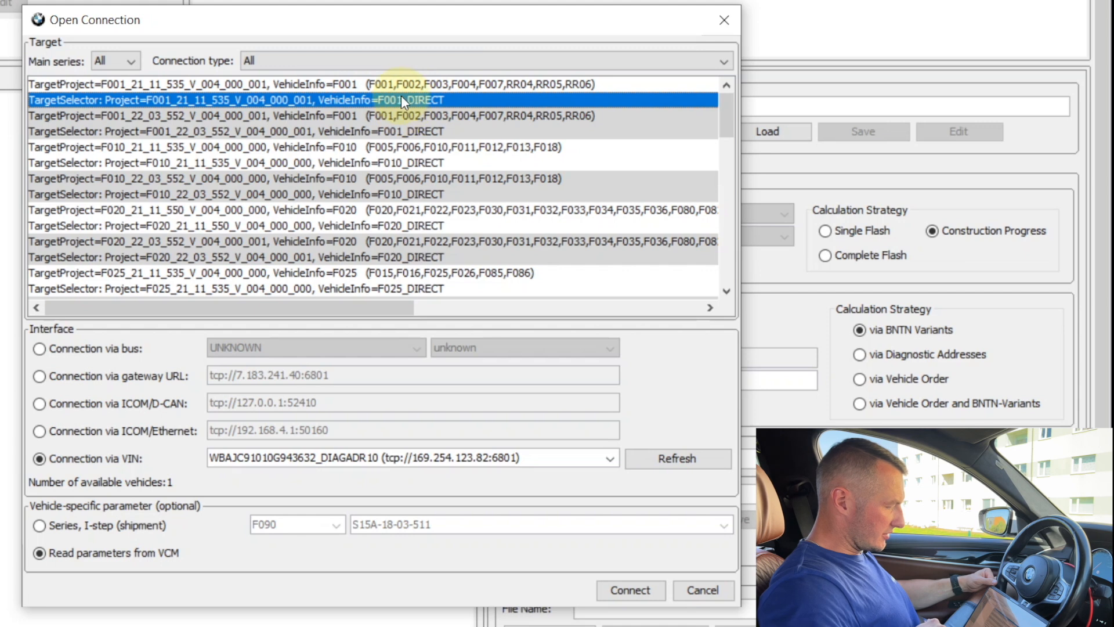
{"action": "left_click", "coordinate": [418, 131]}
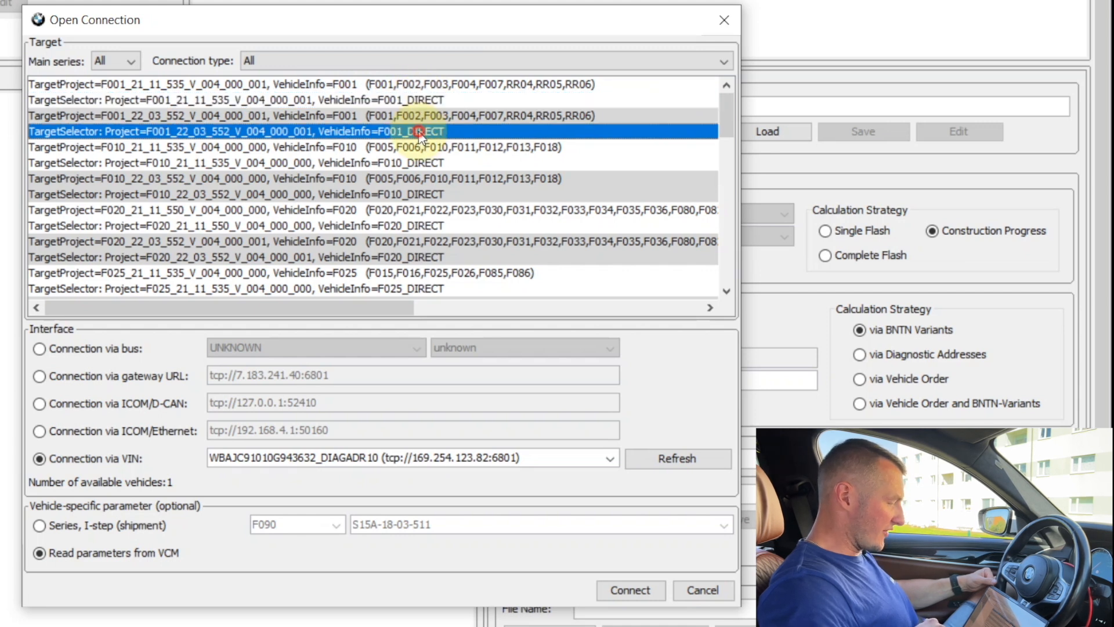
{"action": "left_click", "coordinate": [417, 162]}
{"action": "left_click", "coordinate": [416, 194]}
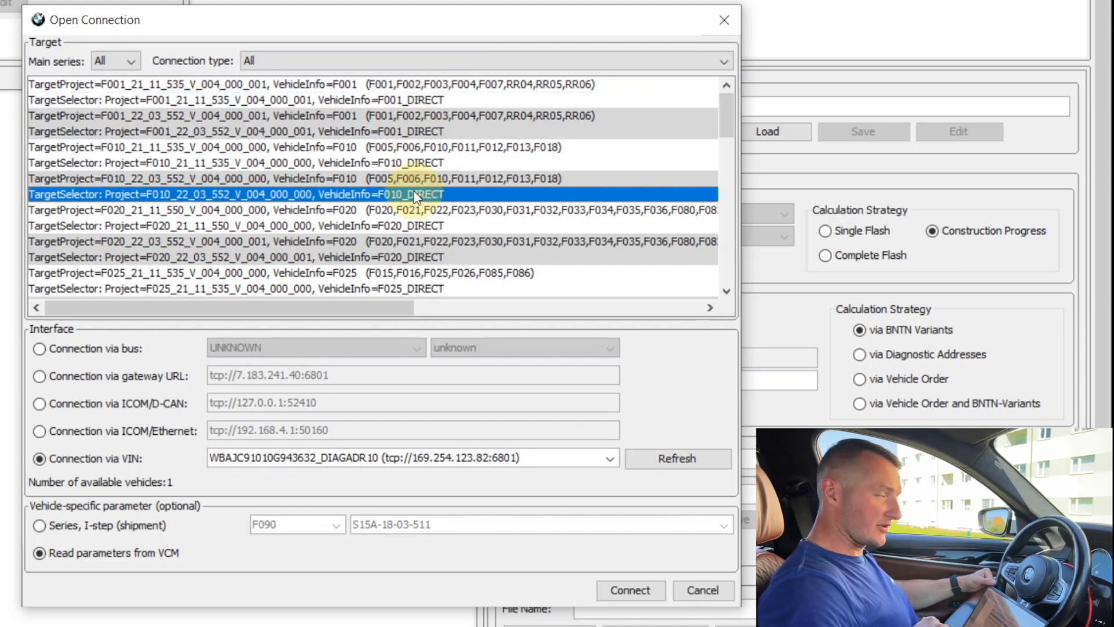
{"action": "left_click", "coordinate": [423, 85]}
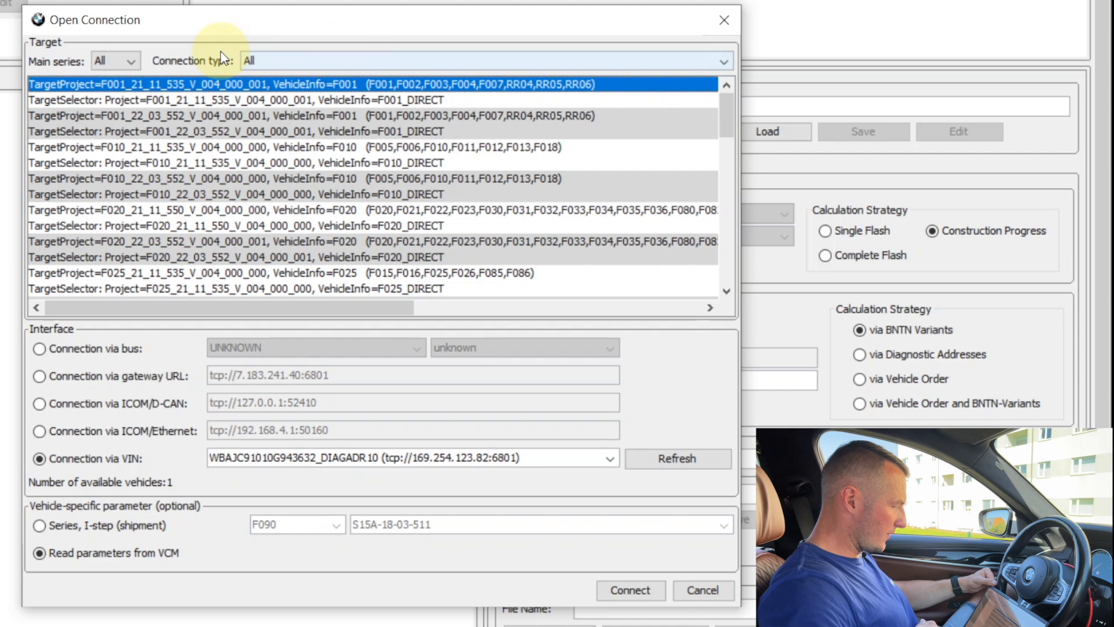
Step: Filter the targets to Gateway connection and compare the F001 21_11 and 22_03 target projects
{"action": "left_click", "coordinate": [268, 62]}
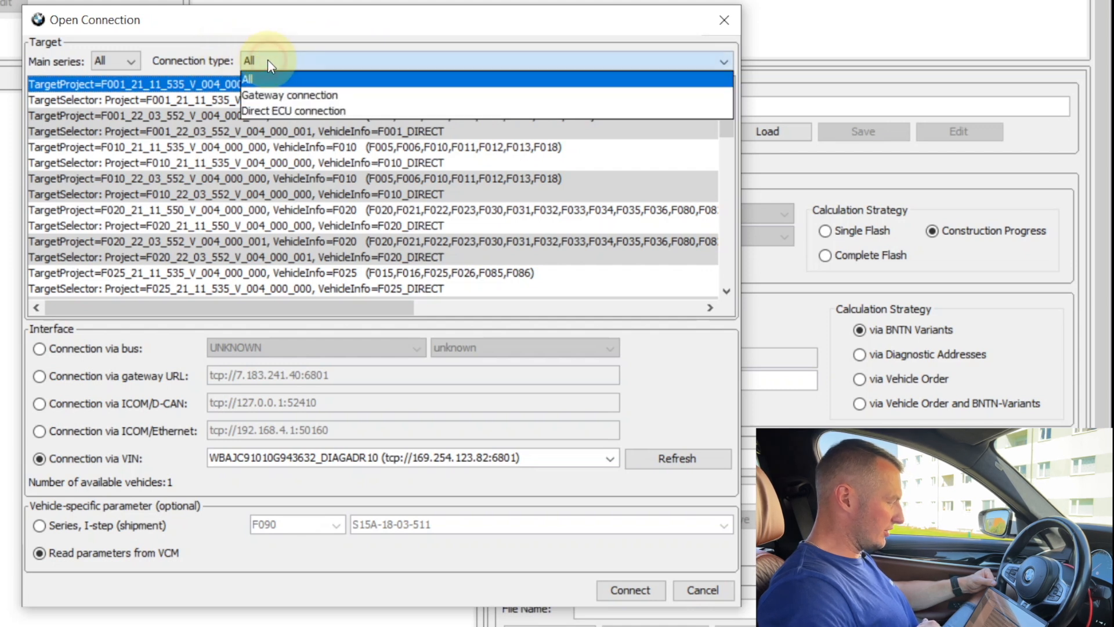
{"action": "left_click", "coordinate": [272, 97]}
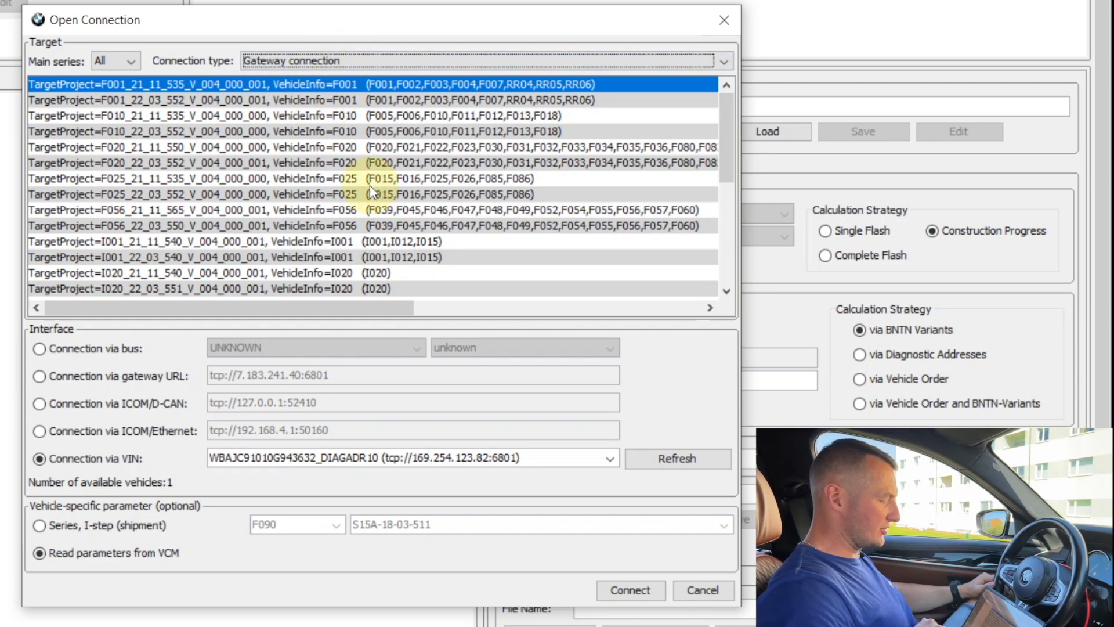
{"action": "left_click", "coordinate": [347, 100]}
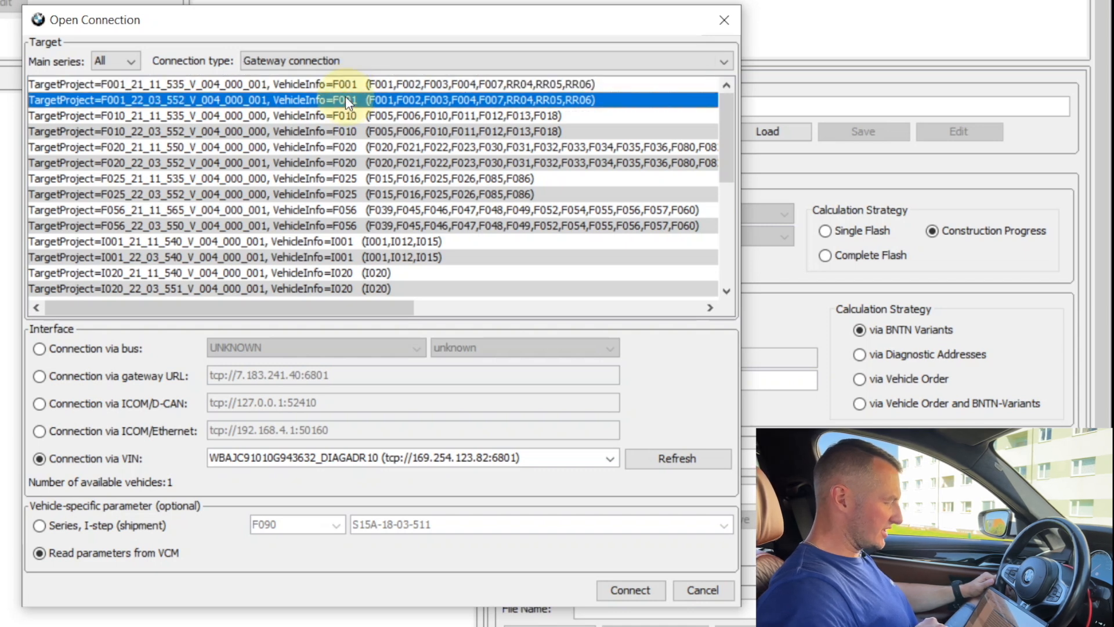
{"action": "left_click", "coordinate": [137, 84]}
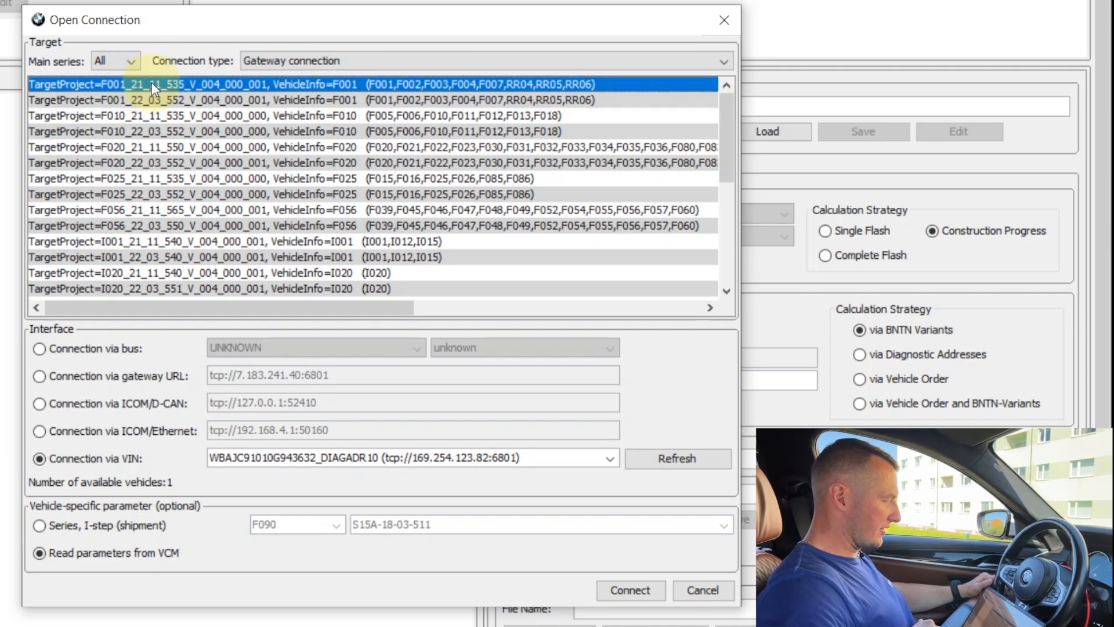
{"action": "left_click", "coordinate": [138, 101]}
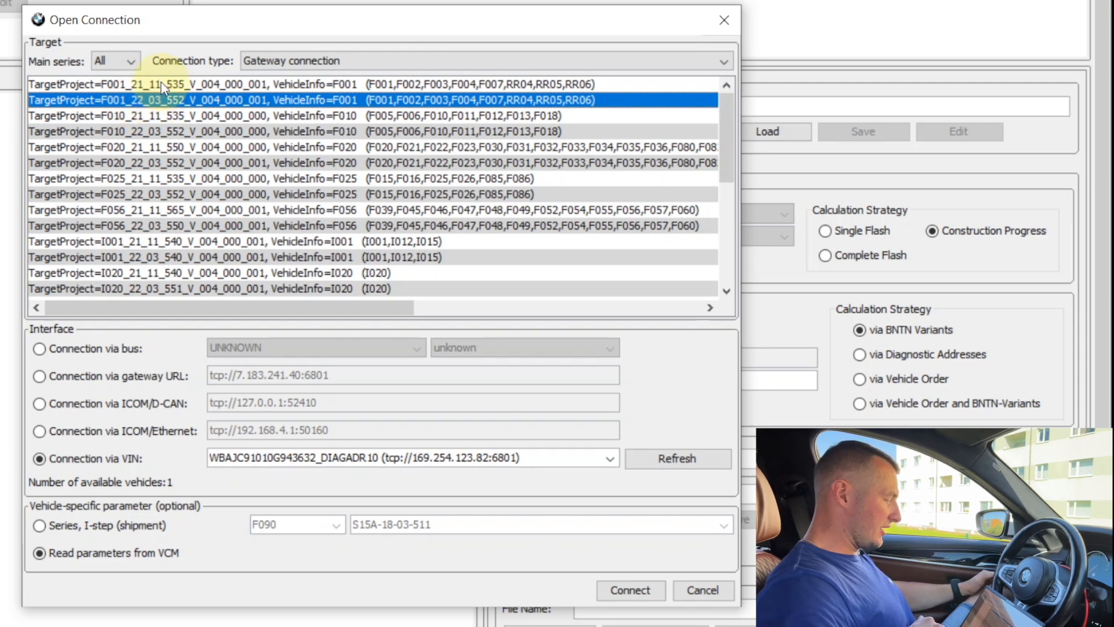
{"action": "left_click", "coordinate": [161, 83]}
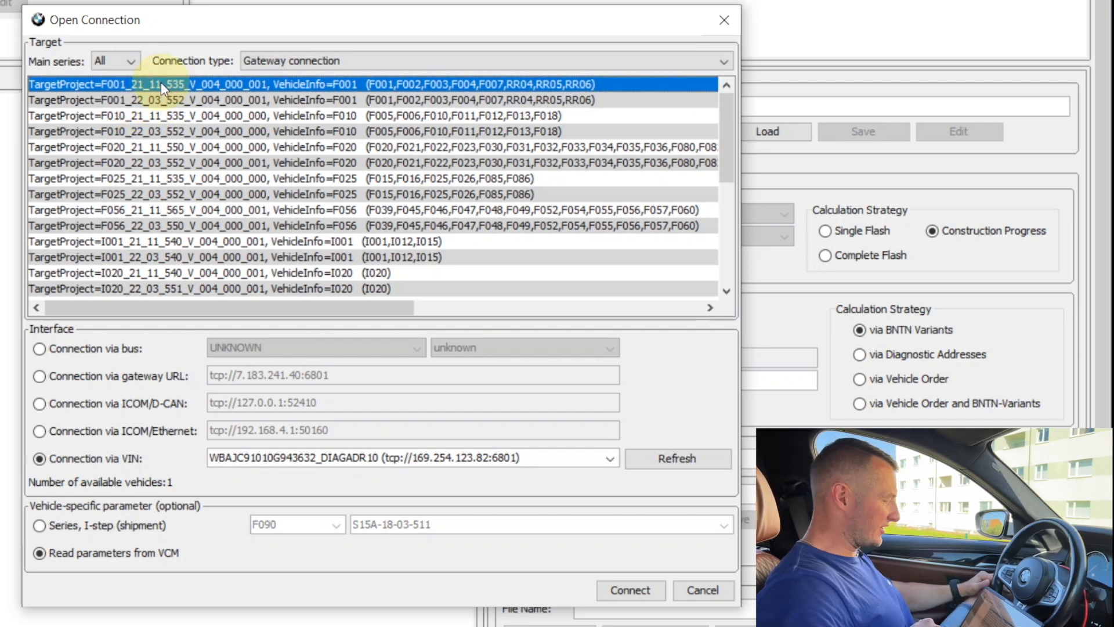
{"action": "left_click", "coordinate": [157, 99]}
{"action": "left_click", "coordinate": [154, 84]}
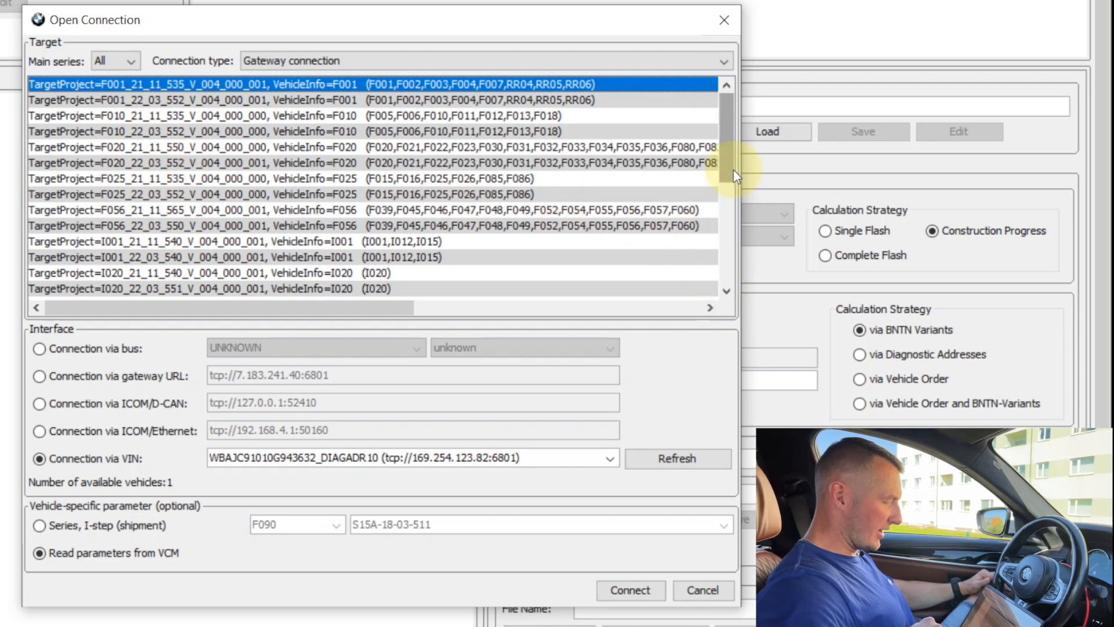
Step: Select the TargetProject S15A_21_11_564_V_004_000_001 target with the connection via VIN interface
{"action": "left_click_drag", "start_coordinate": [733, 169], "coordinate": [733, 264]}
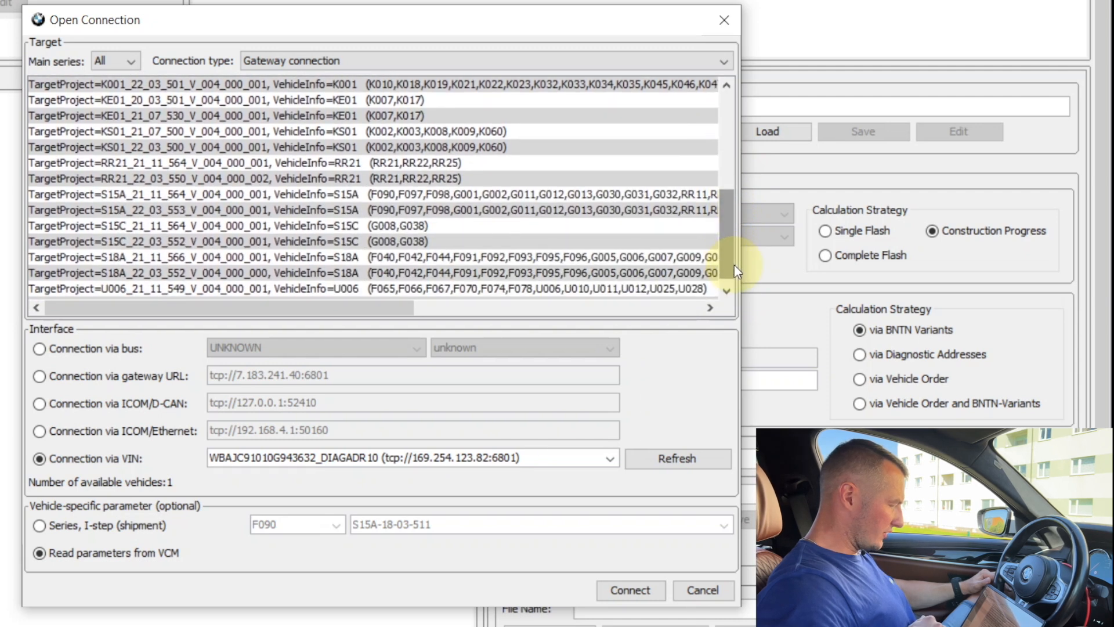
{"action": "left_click", "coordinate": [115, 195]}
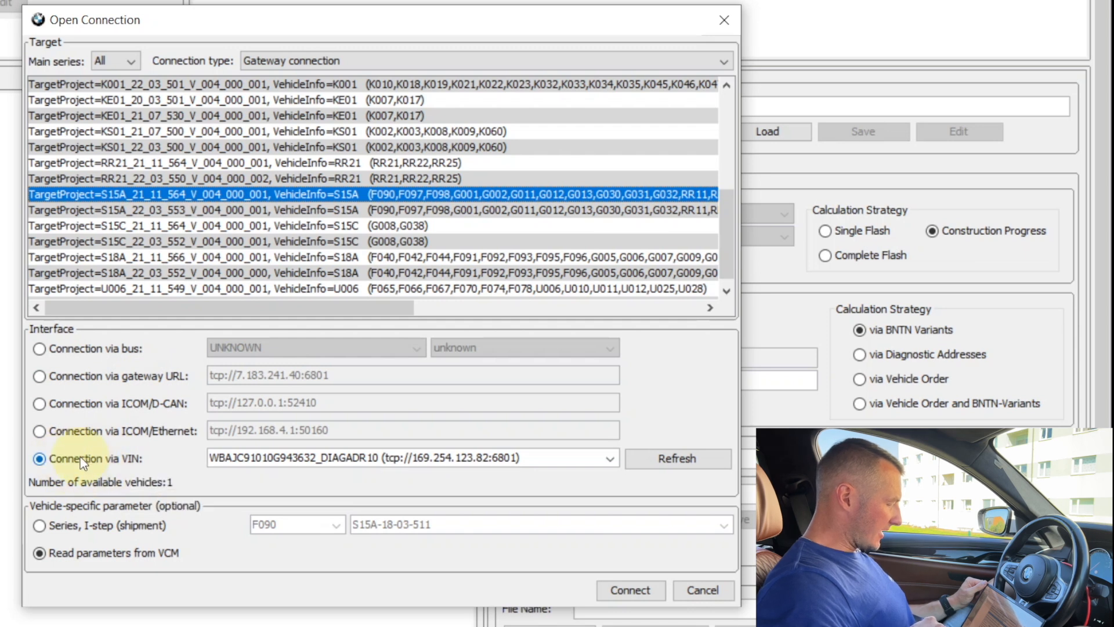
{"action": "left_click", "coordinate": [94, 463]}
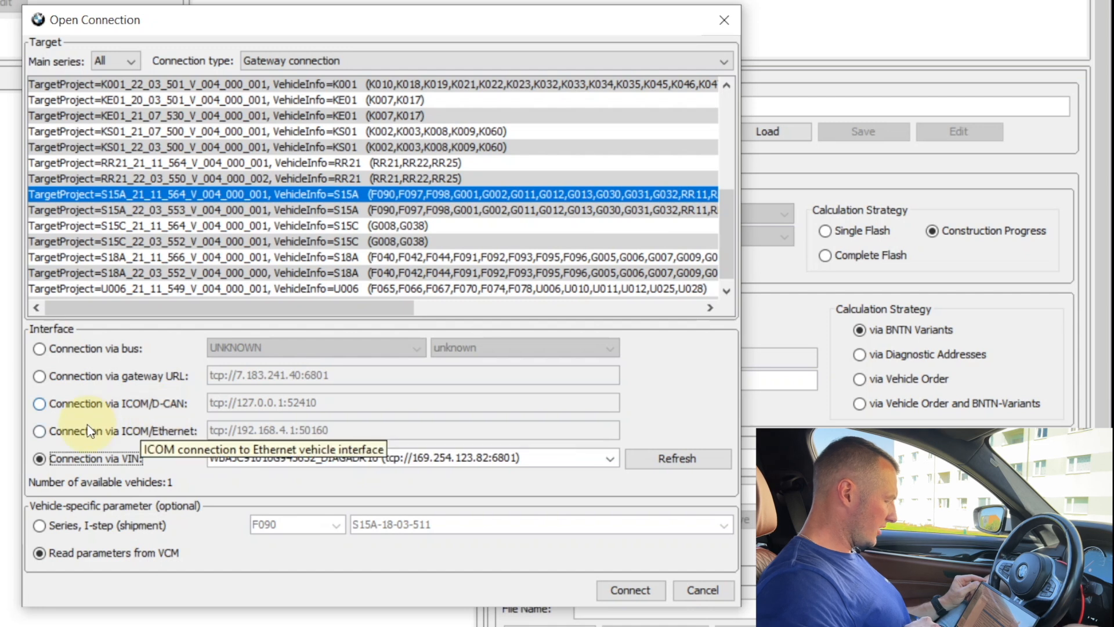
Step: Try the ICOM/Ethernet interface option and its IP address field before switching back to connection via VIN
{"action": "left_click", "coordinate": [72, 428]}
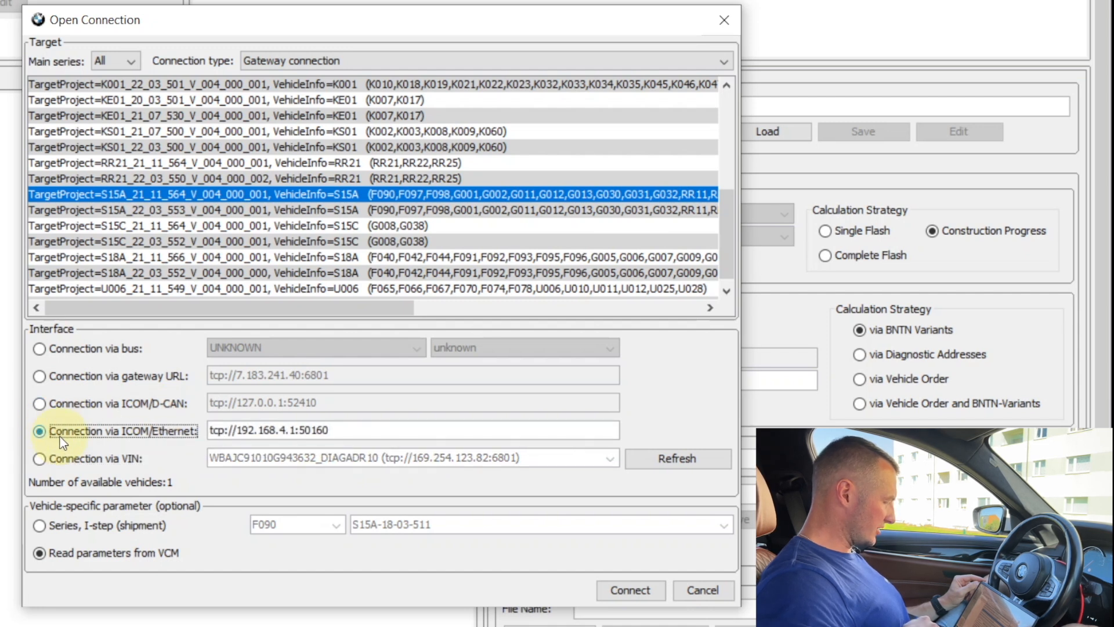
{"action": "left_click_drag", "start_coordinate": [242, 431], "coordinate": [297, 430]}
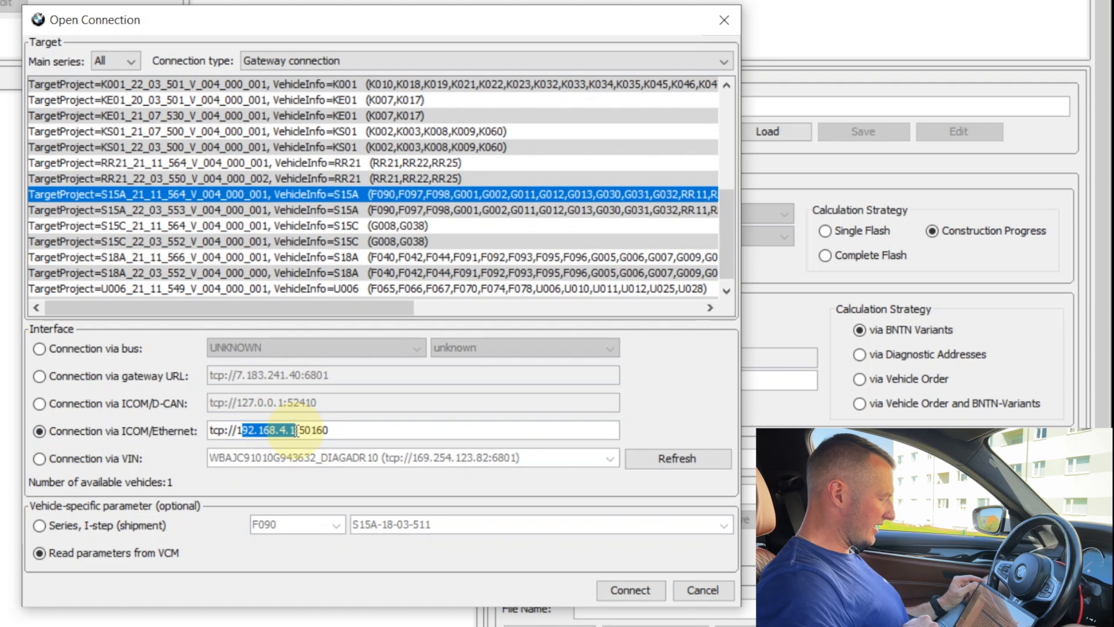
{"action": "left_click", "coordinate": [332, 428]}
{"action": "left_click", "coordinate": [112, 458]}
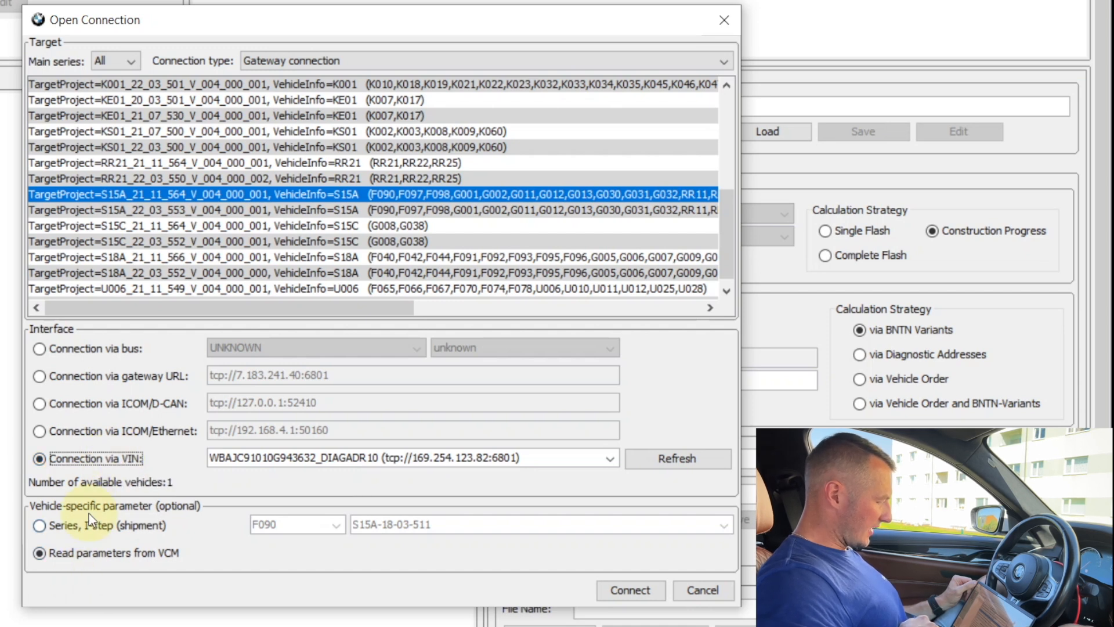
Step: Connect to the vehicle with vehicle parameters read from the VCM
{"action": "left_click", "coordinate": [70, 525]}
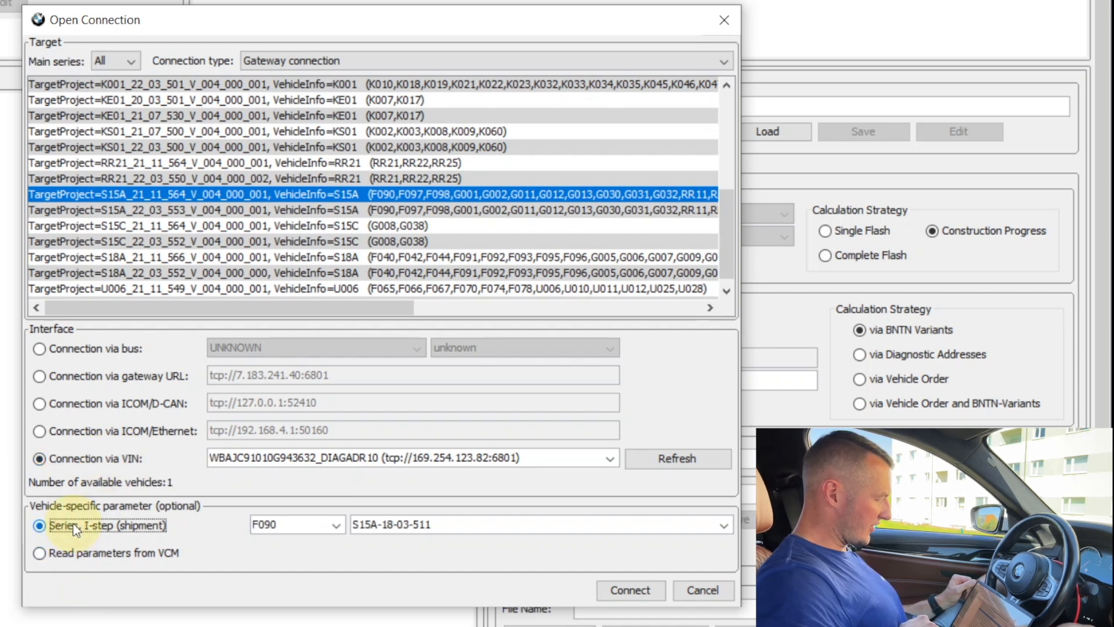
{"action": "left_click", "coordinate": [68, 557]}
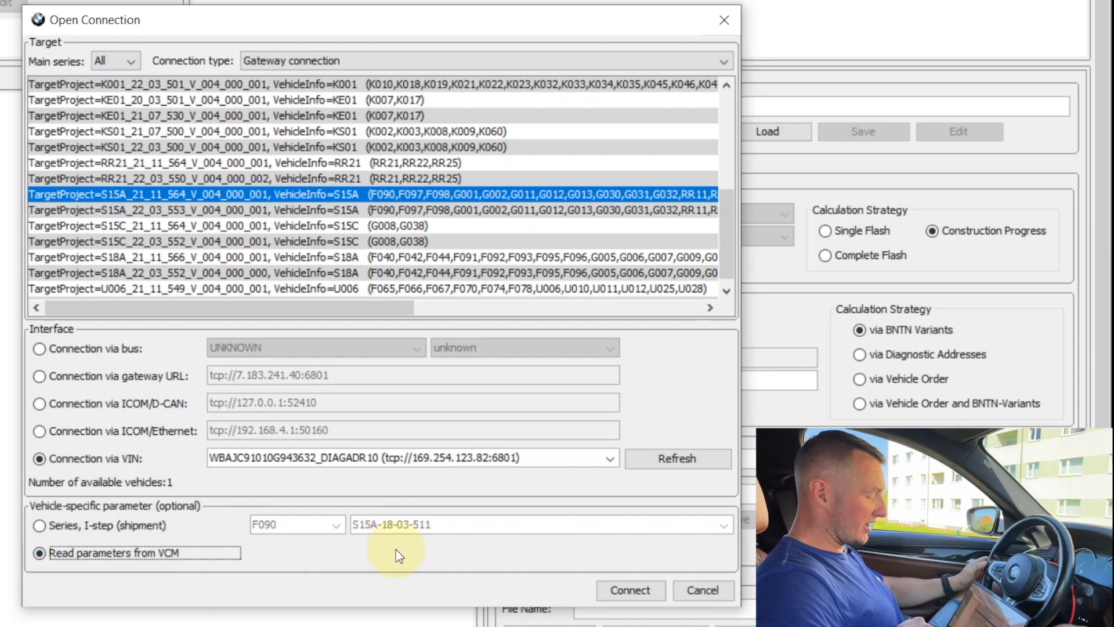
{"action": "left_click", "coordinate": [623, 594]}
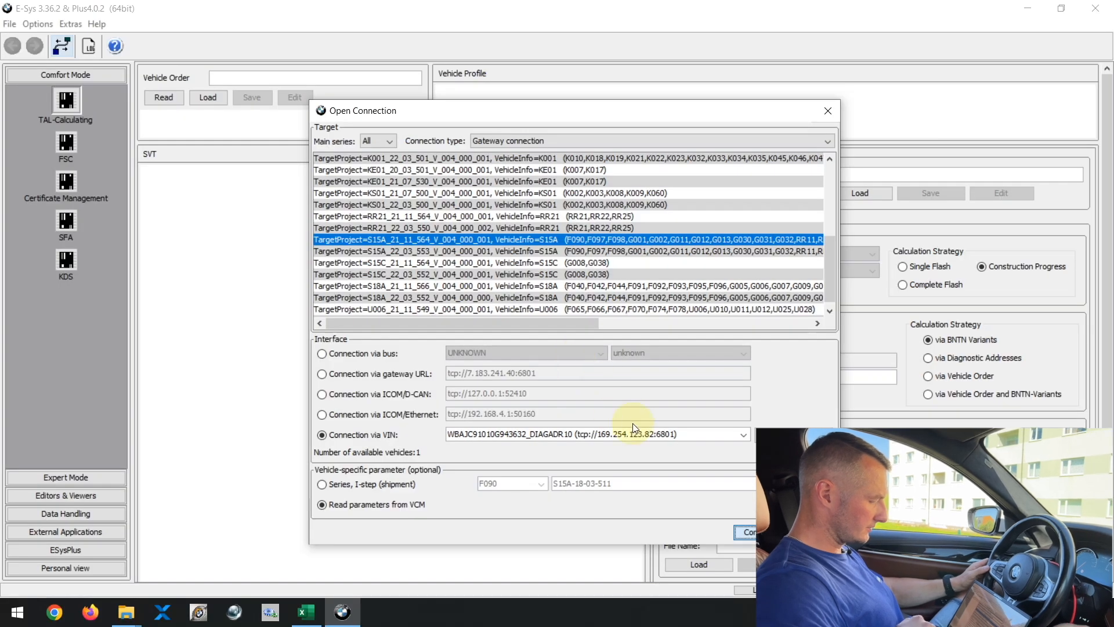
Step: Establish the connection, accepting the read vehicle parameters series G030 and I-step S15A-17-07-505
{"action": "left_click", "coordinate": [747, 532]}
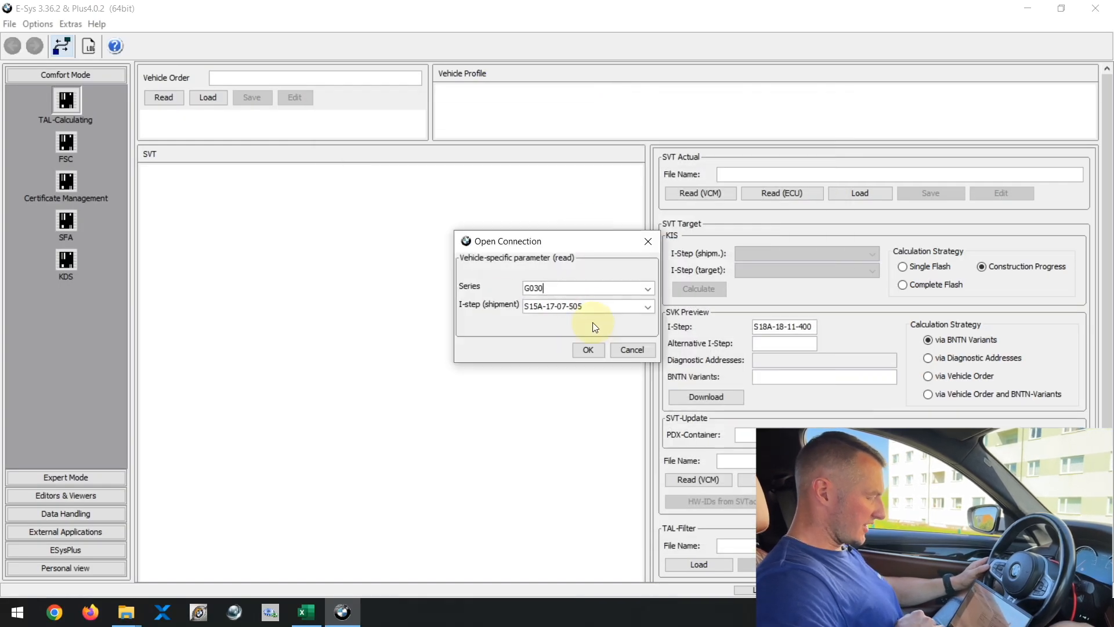
{"action": "left_click", "coordinate": [587, 349]}
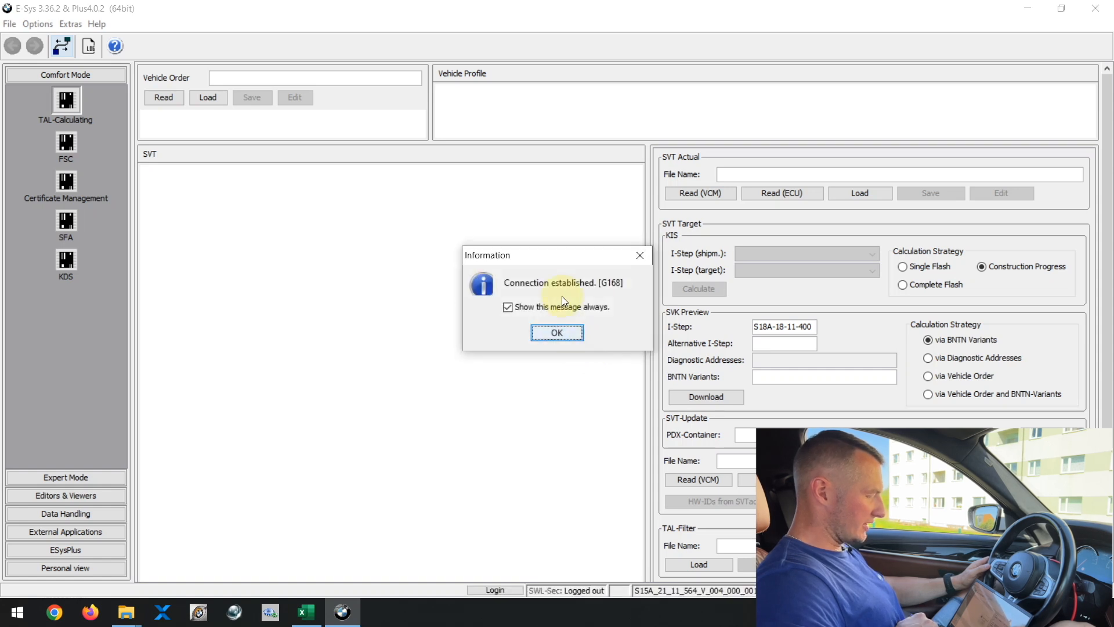
{"action": "left_click", "coordinate": [562, 332]}
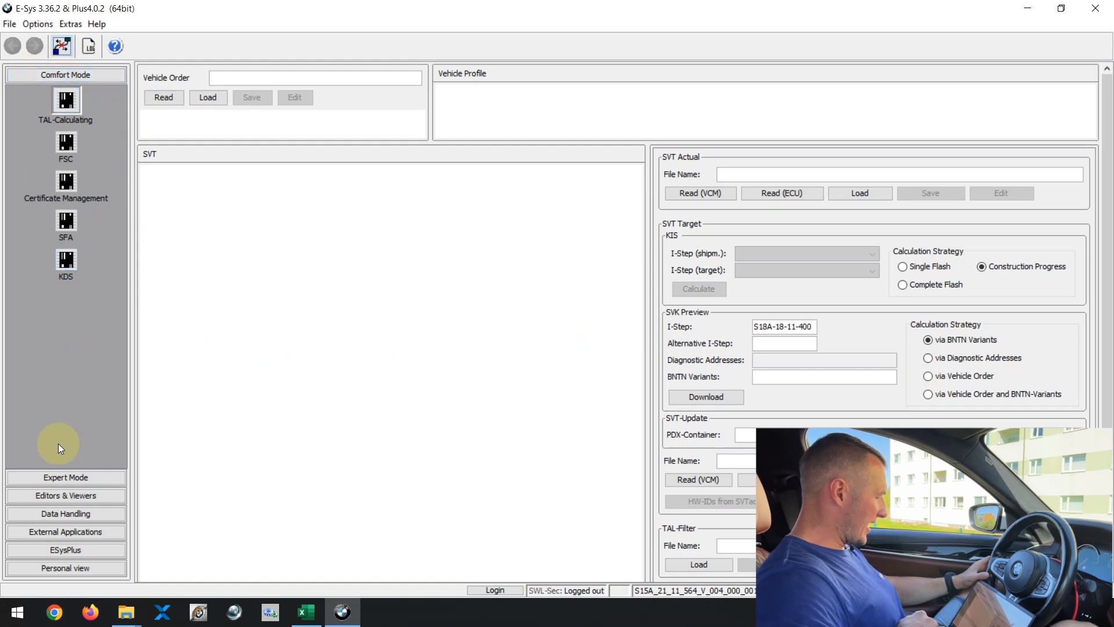
Step: Switch to Expert Mode and open the Coding function
{"action": "left_click", "coordinate": [55, 475]}
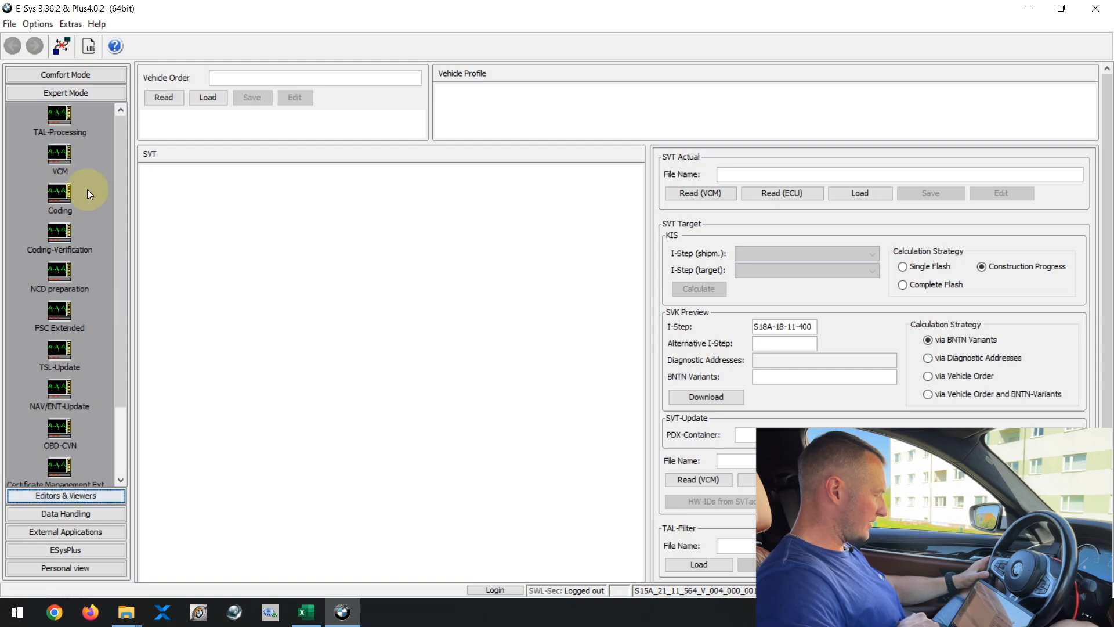
{"action": "left_click", "coordinate": [61, 196]}
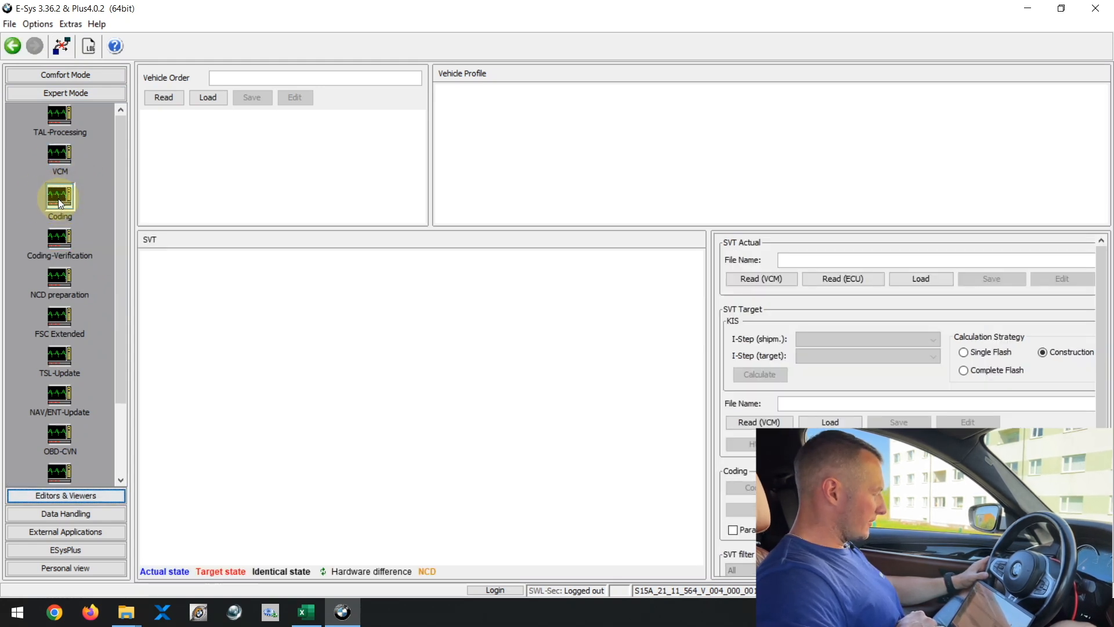
{"action": "left_click", "coordinate": [60, 154]}
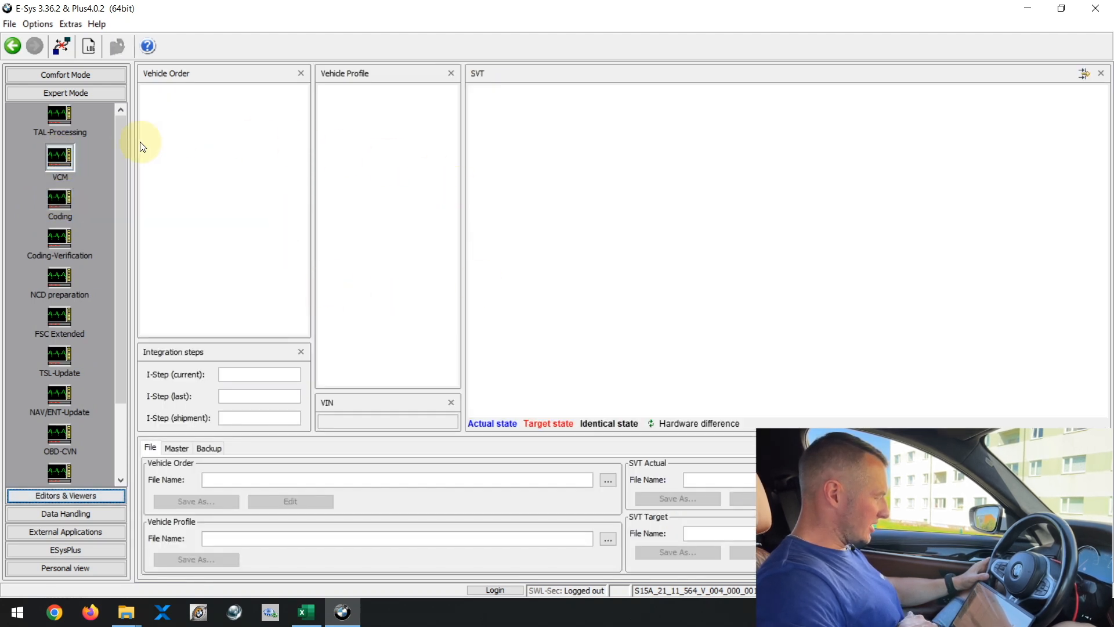
{"action": "left_click", "coordinate": [60, 116]}
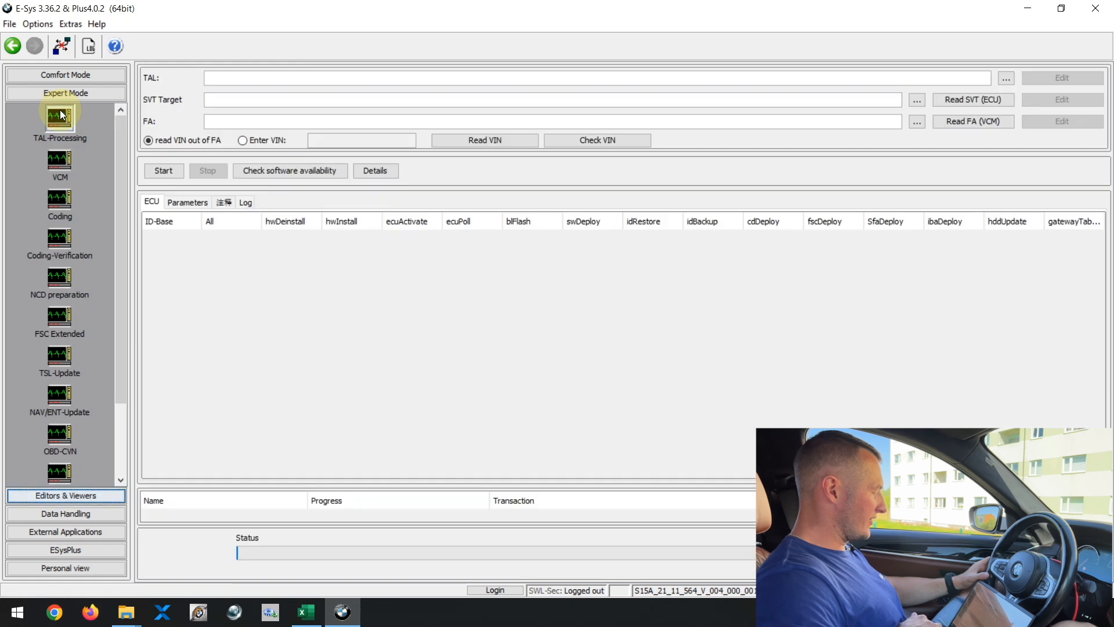
{"action": "left_click", "coordinate": [59, 200]}
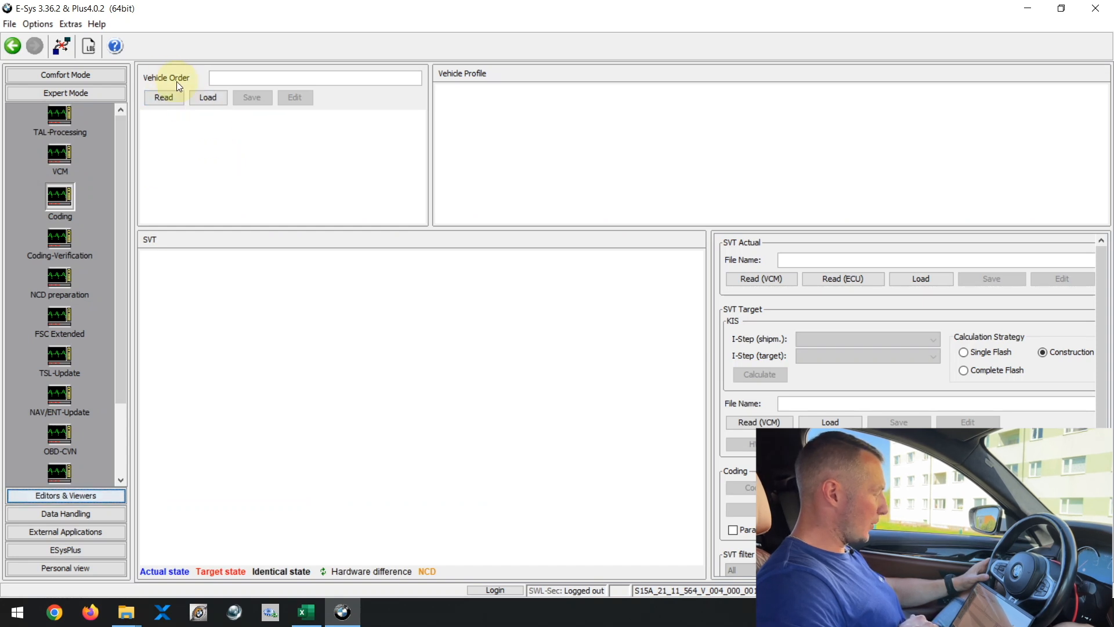
Step: Read the vehicle order from the car and save it on the Desktop as G30 FA
{"action": "left_click", "coordinate": [162, 95]}
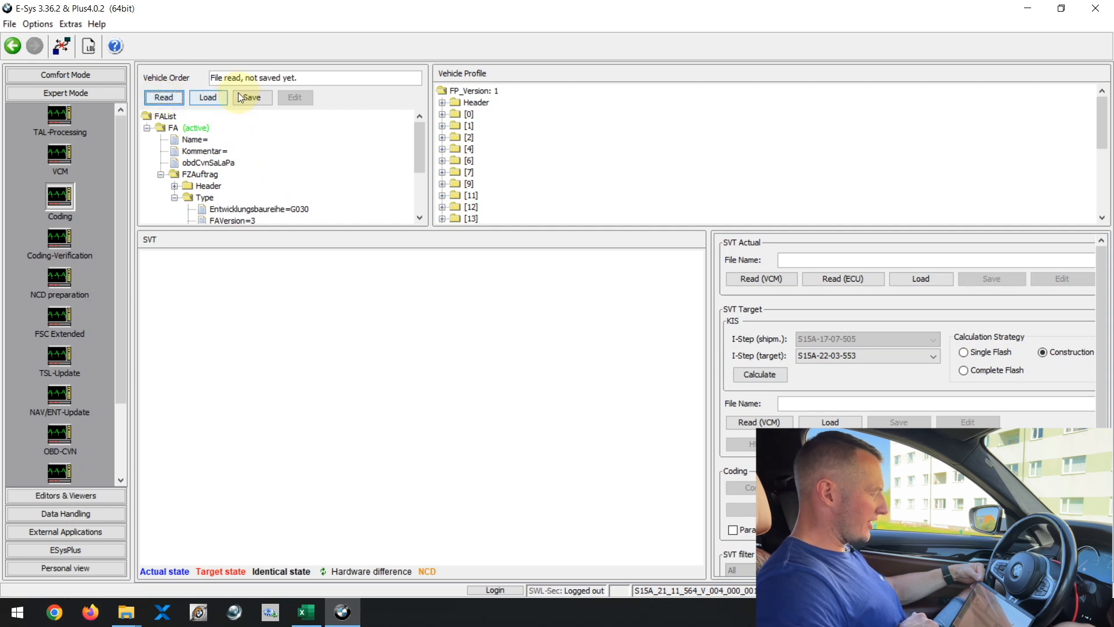
{"action": "left_click", "coordinate": [253, 99]}
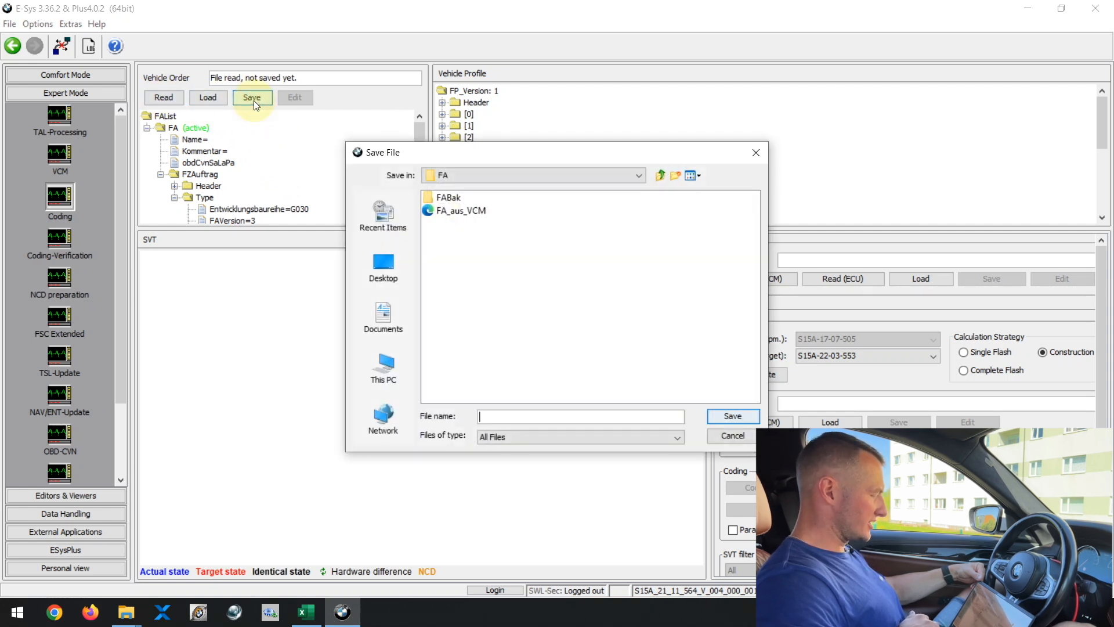
{"action": "left_click", "coordinate": [387, 264]}
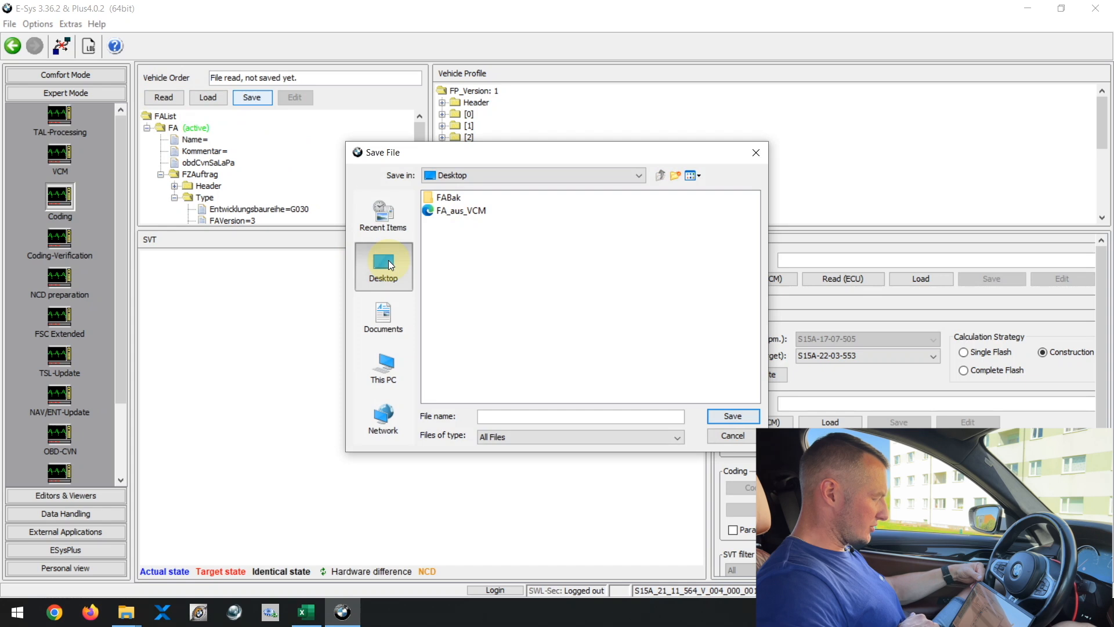
{"action": "left_click", "coordinate": [512, 416]}
{"action": "type", "text": "G30"}
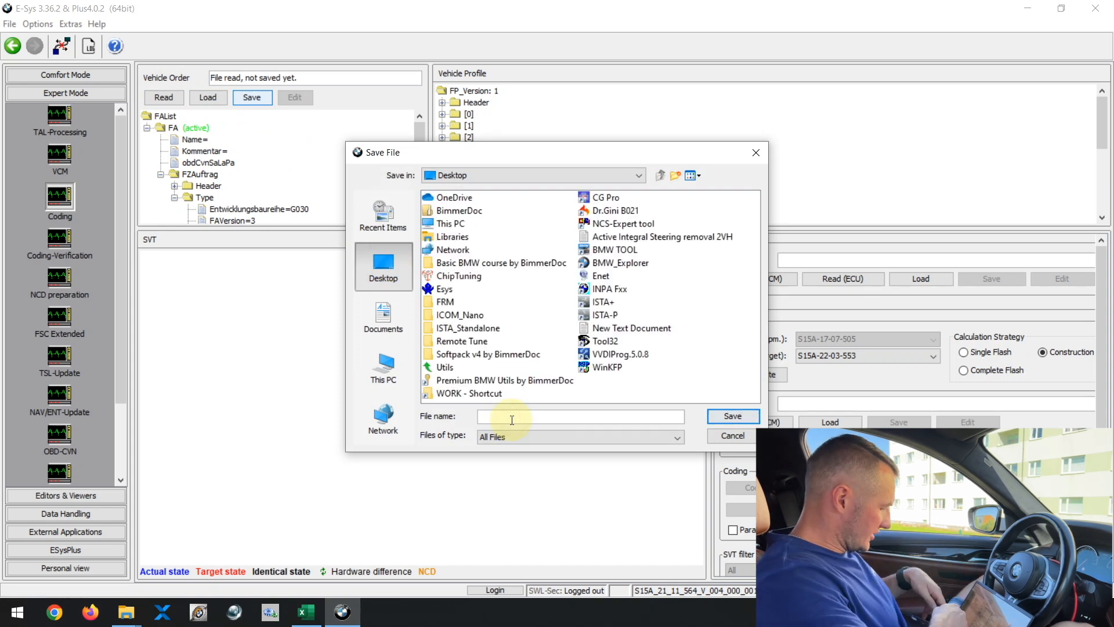
{"action": "type", "text": " FA"}
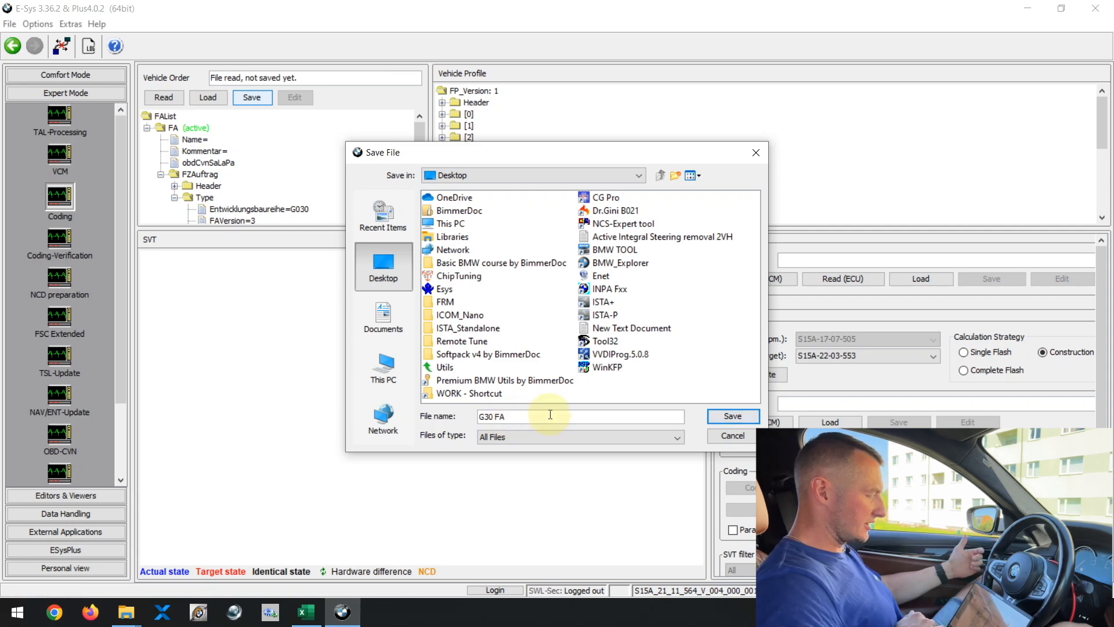
{"action": "left_click", "coordinate": [721, 418]}
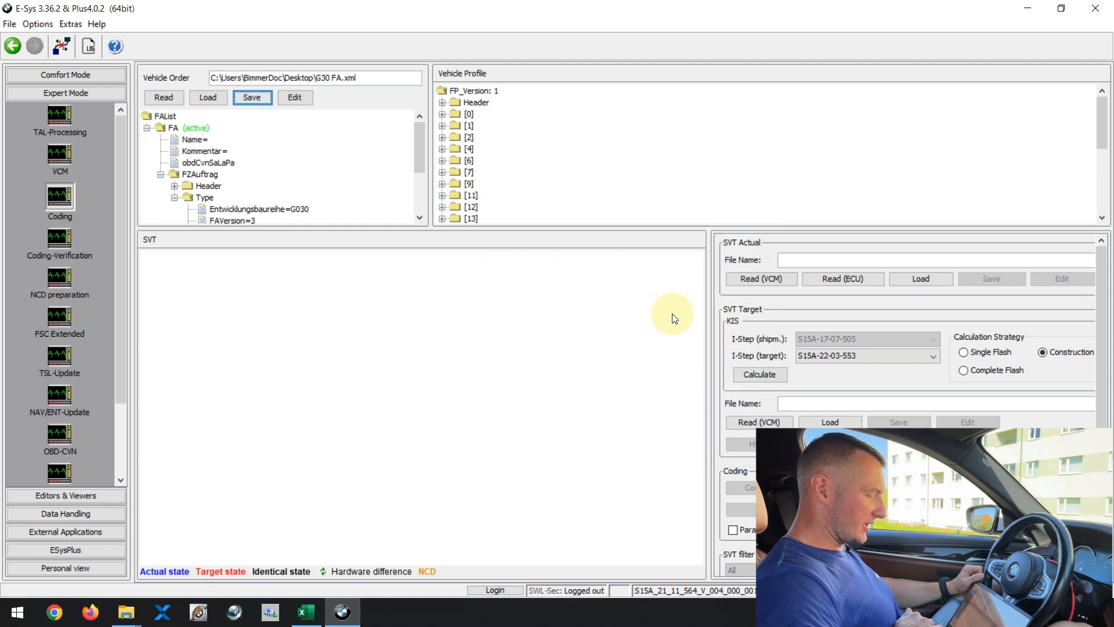
Step: Read the actual SVT from the vehicle's ECUs
{"action": "left_click", "coordinate": [836, 275]}
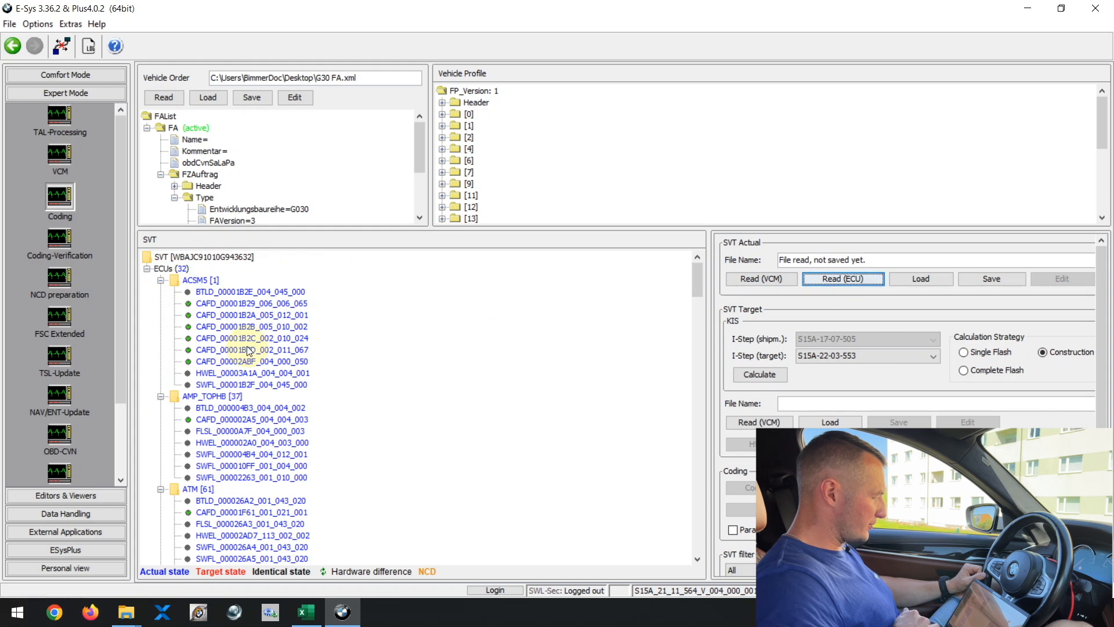
{"action": "left_click_drag", "start_coordinate": [338, 226], "coordinate": [336, 186]}
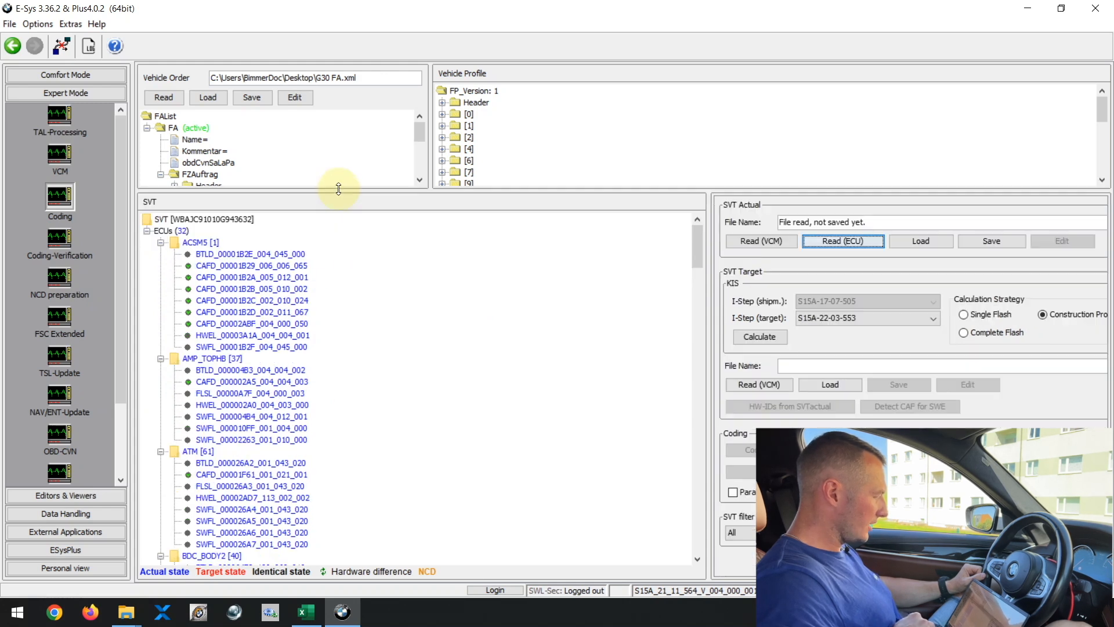
{"action": "left_click", "coordinate": [188, 246]}
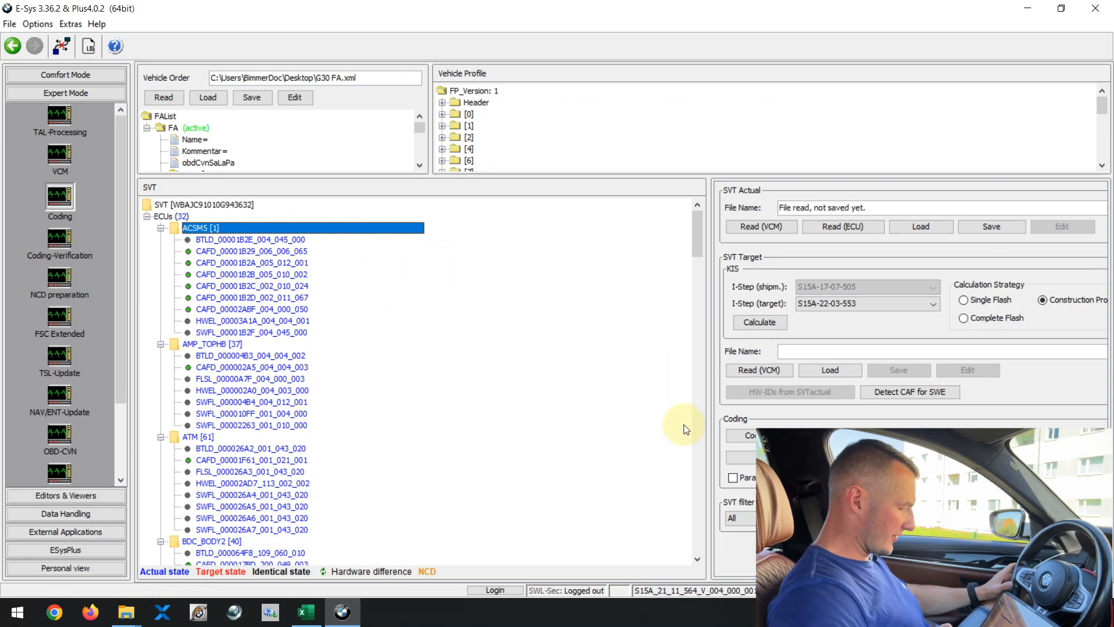
{"action": "left_click", "coordinate": [696, 559]}
{"action": "left_click", "coordinate": [698, 557]}
{"action": "left_click", "coordinate": [699, 556]}
{"action": "left_click", "coordinate": [699, 557]}
{"action": "left_click", "coordinate": [699, 556]}
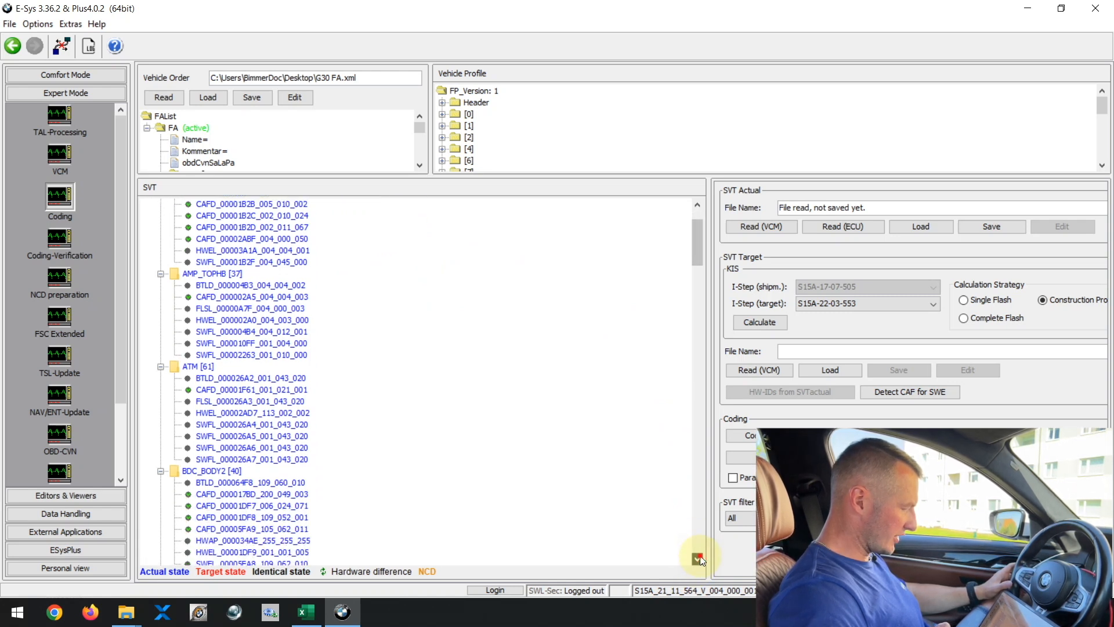
{"action": "left_click", "coordinate": [699, 557]}
{"action": "left_click_drag", "start_coordinate": [699, 249], "coordinate": [697, 210]}
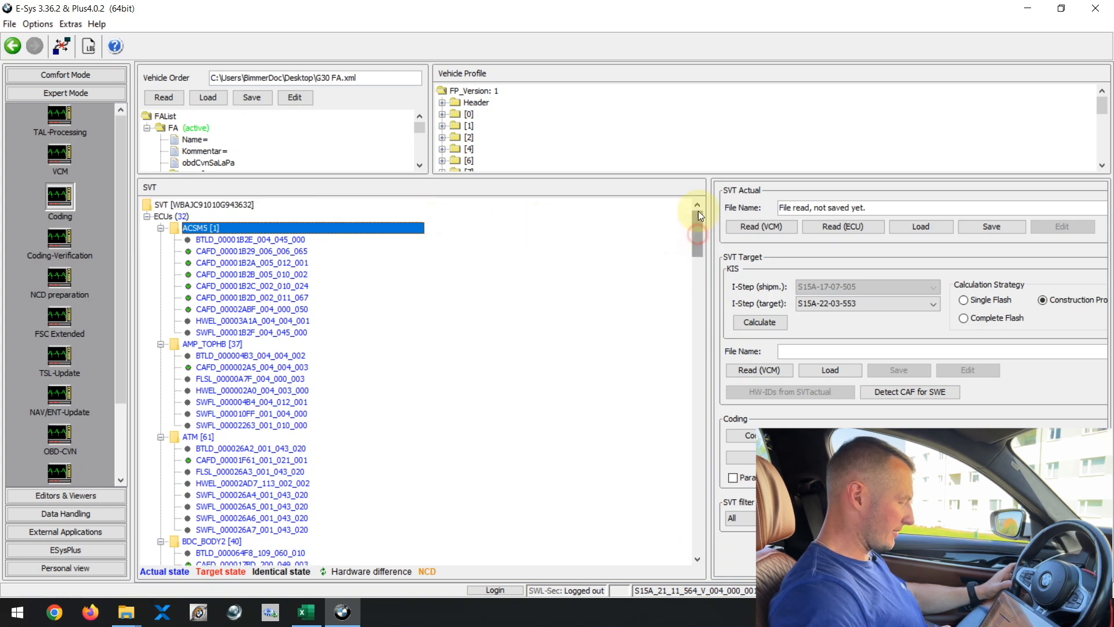
Step: Collapse the ECU tree to review the list of control units
{"action": "right_click", "coordinate": [171, 214]}
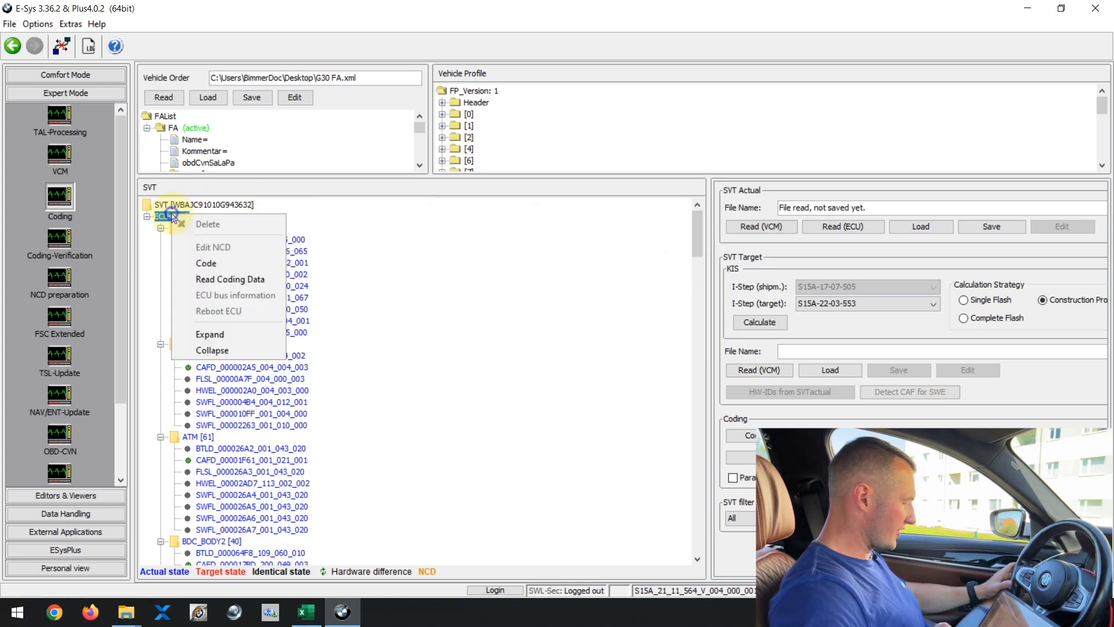
{"action": "left_click", "coordinate": [230, 349]}
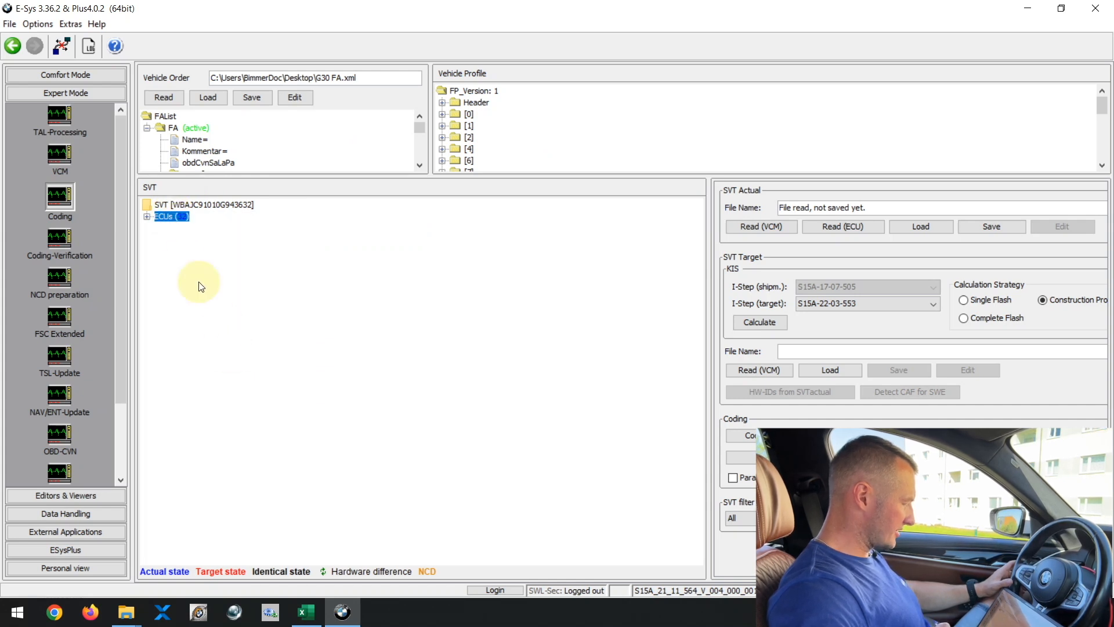
{"action": "left_click", "coordinate": [147, 216]}
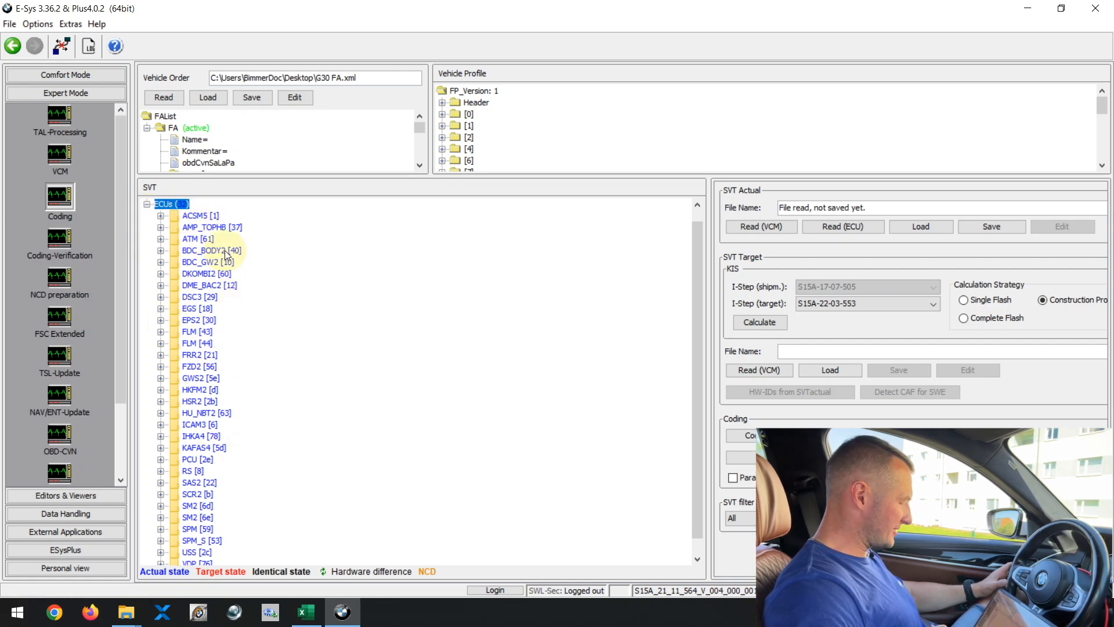
{"action": "scroll", "coordinate": [232, 427], "scroll_direction": "up", "scroll_amount": 1}
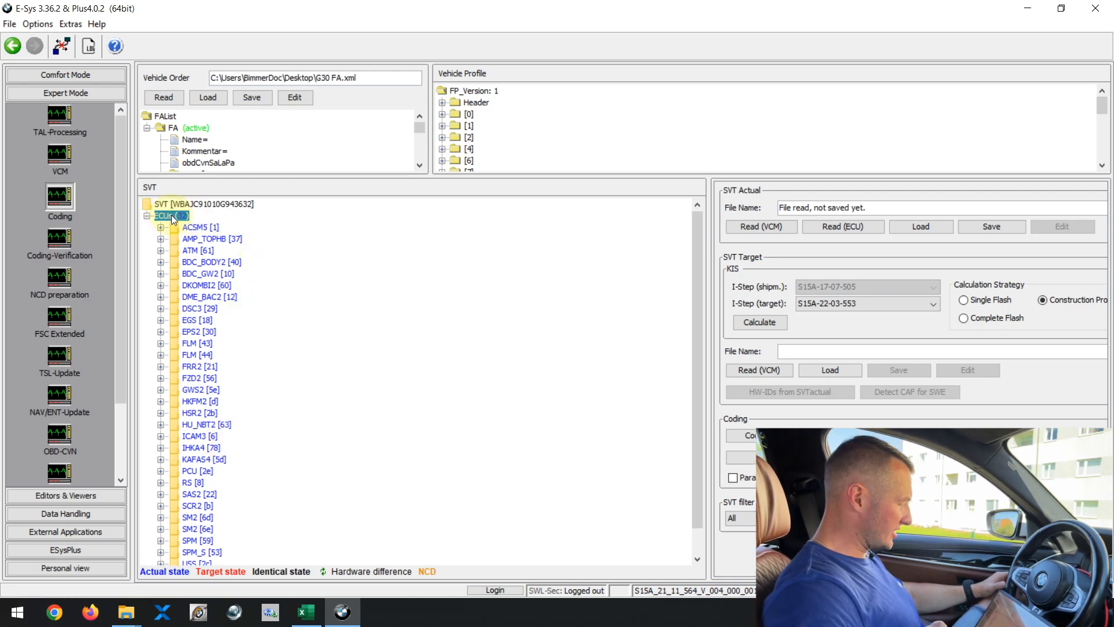
{"action": "right_click", "coordinate": [172, 215]}
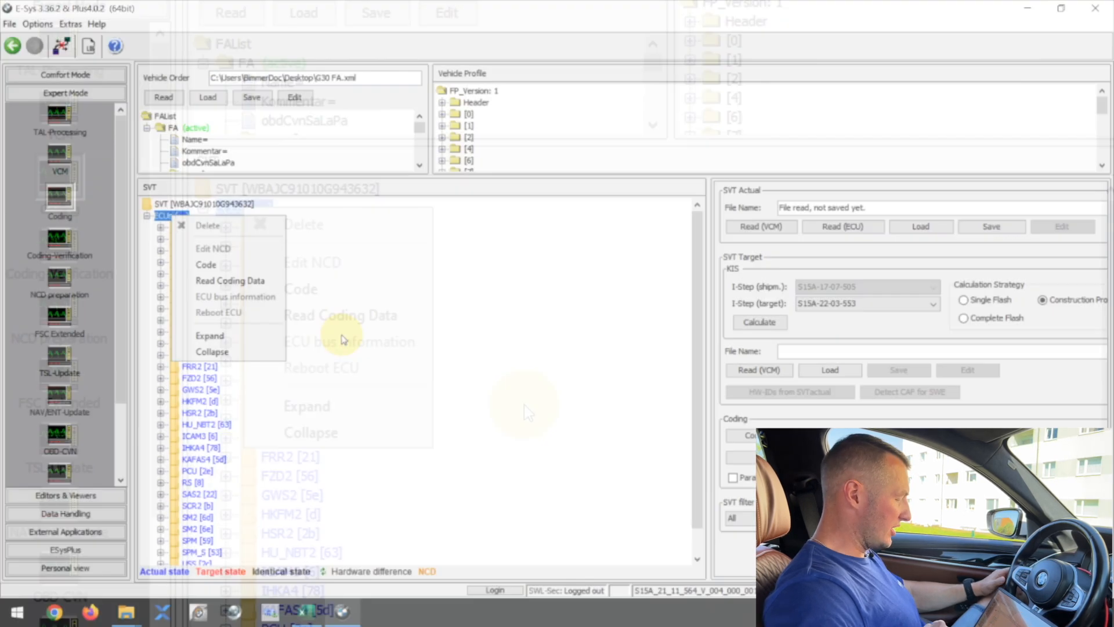
{"action": "left_click", "coordinate": [524, 405]}
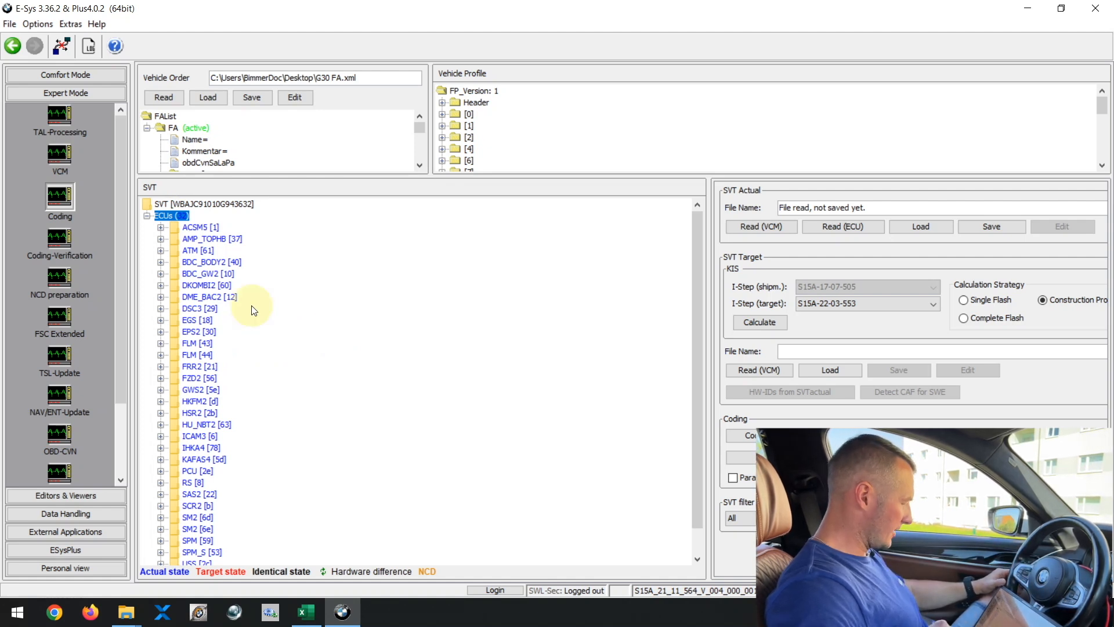
Step: Read the coding data of the DKOMBI2 module's CAFD_00002660_009_001_020
{"action": "left_click", "coordinate": [161, 285]}
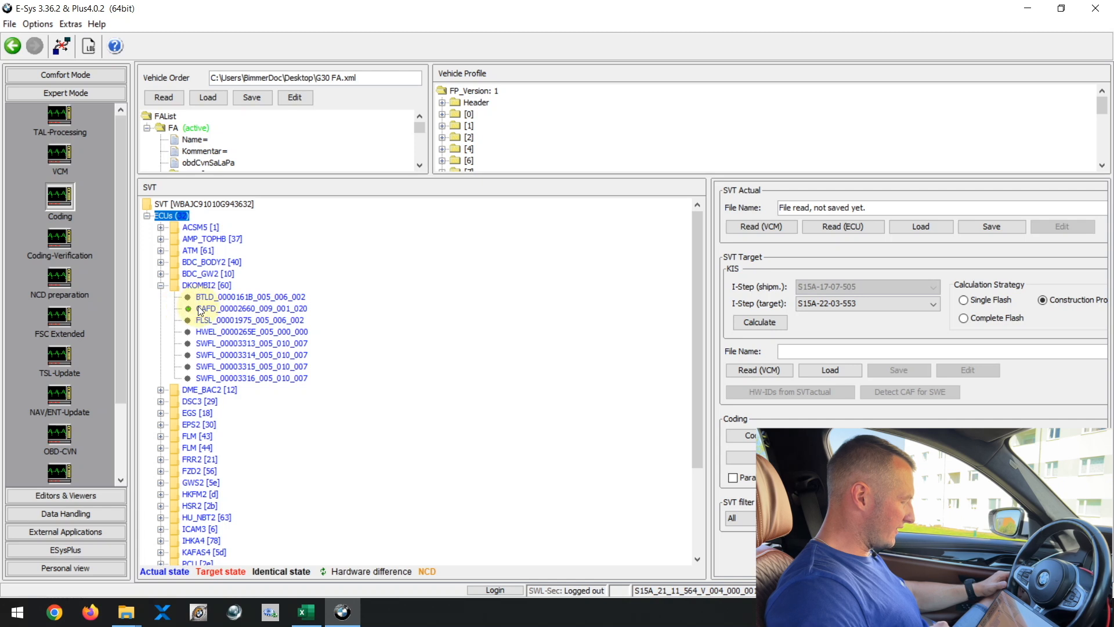
{"action": "left_click", "coordinate": [227, 311]}
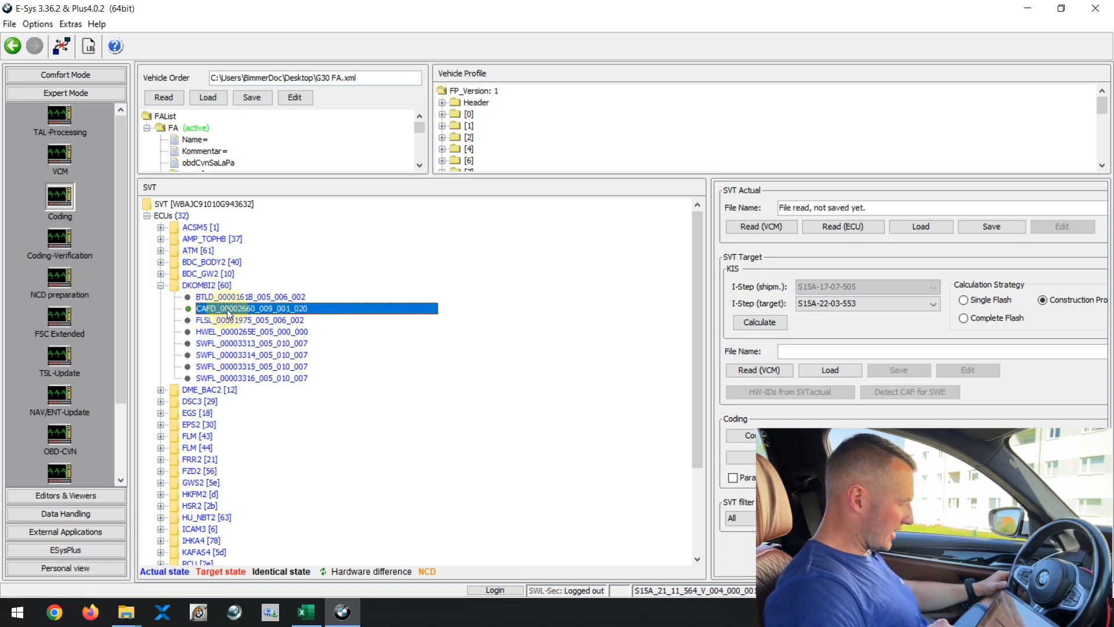
{"action": "right_click", "coordinate": [227, 311]}
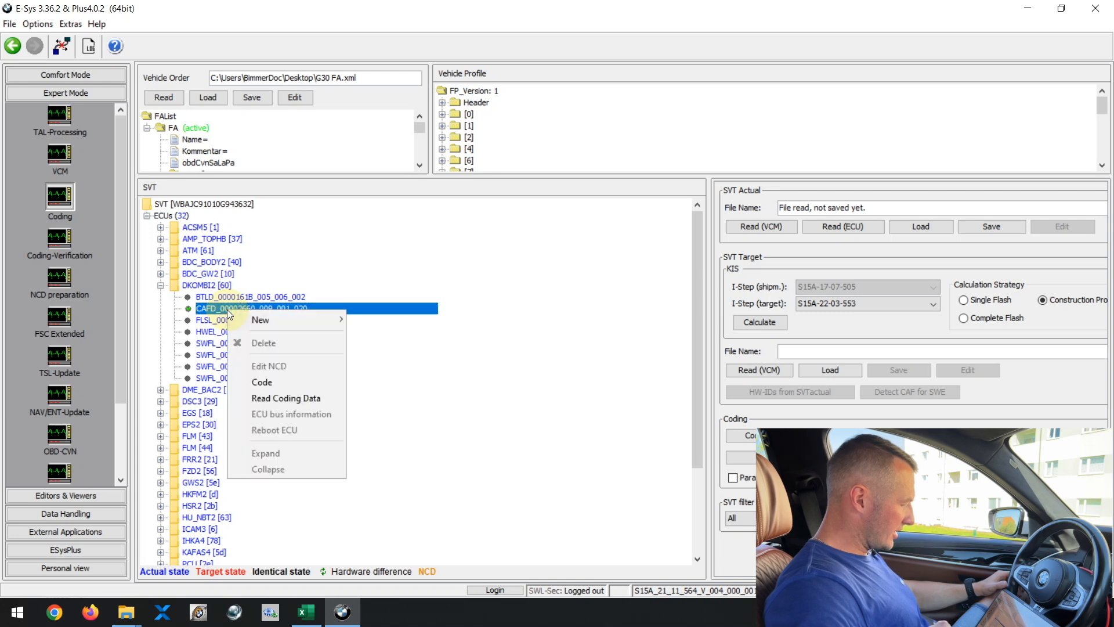
{"action": "left_click", "coordinate": [291, 397]}
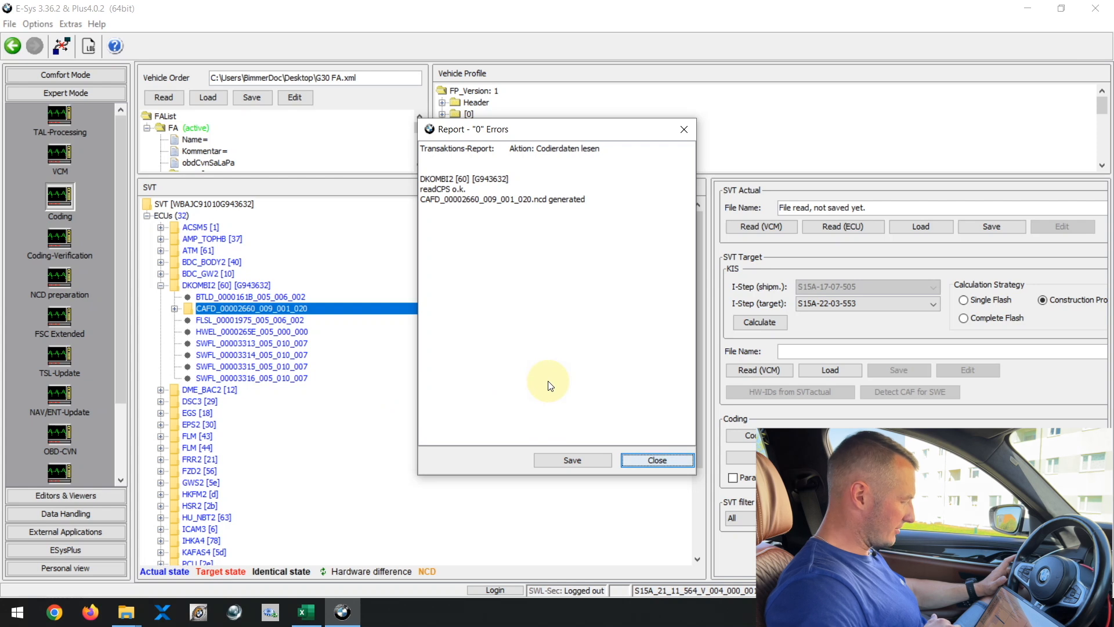
{"action": "left_click", "coordinate": [659, 459]}
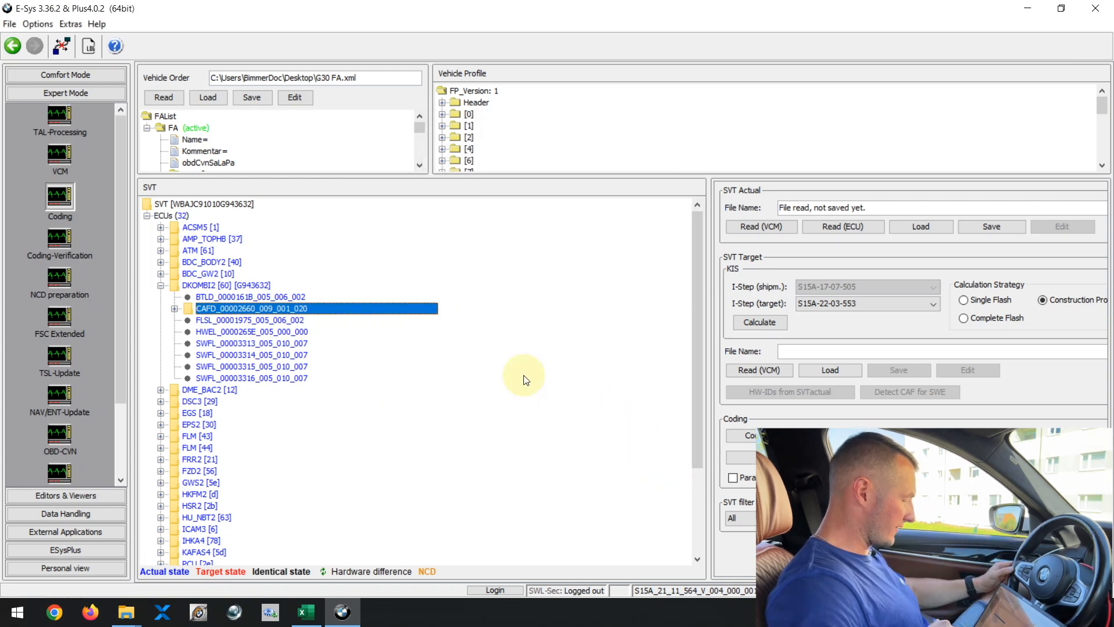
Step: Open the coding data beneath CAFD_00002660_009_001_020 of DKOMBI2 in the NCD editor
{"action": "left_click", "coordinate": [174, 309]}
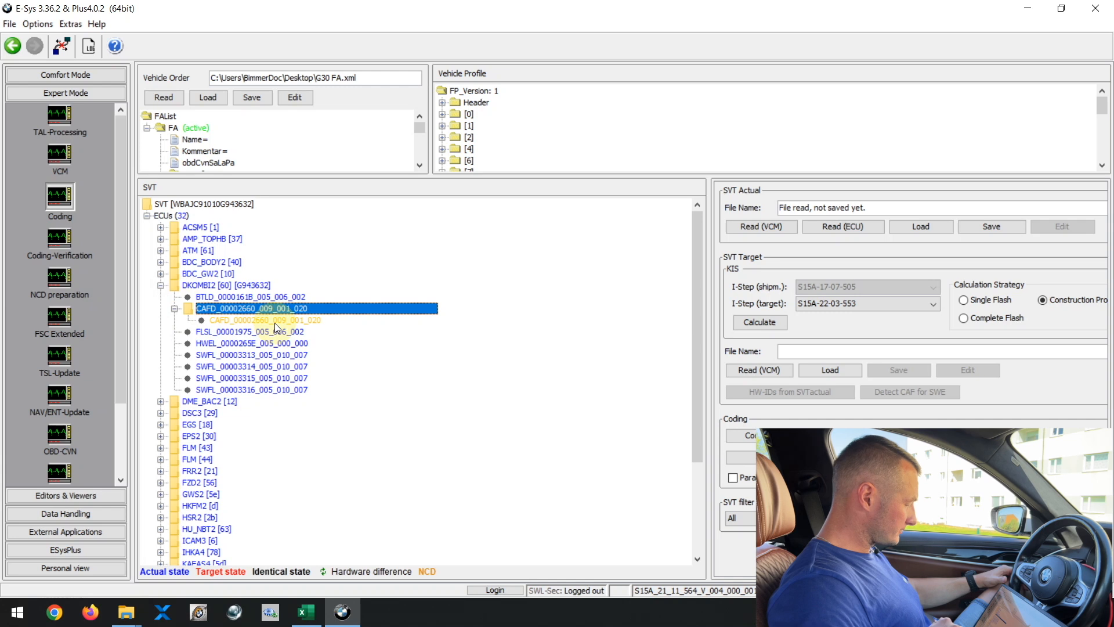
{"action": "left_click", "coordinate": [174, 308]}
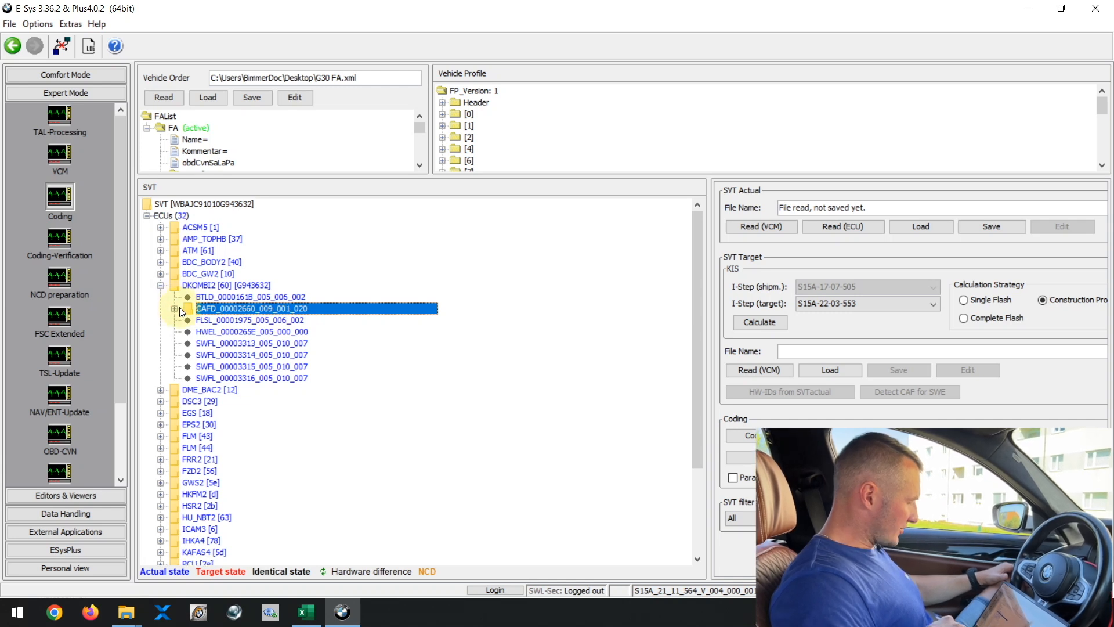
{"action": "left_click", "coordinate": [174, 308]}
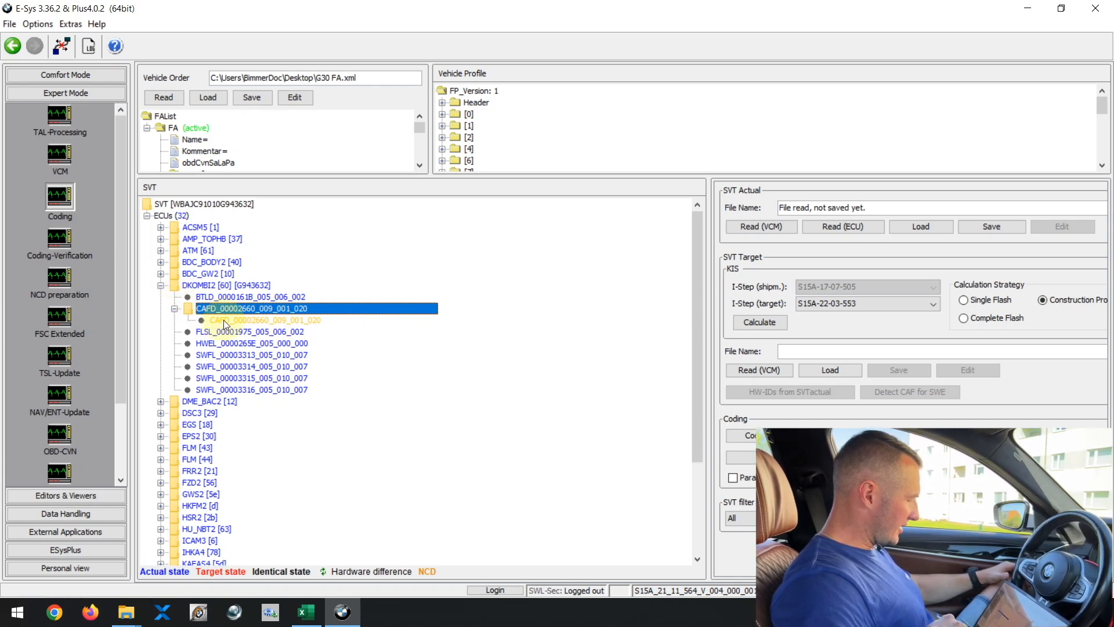
{"action": "left_click", "coordinate": [269, 320]}
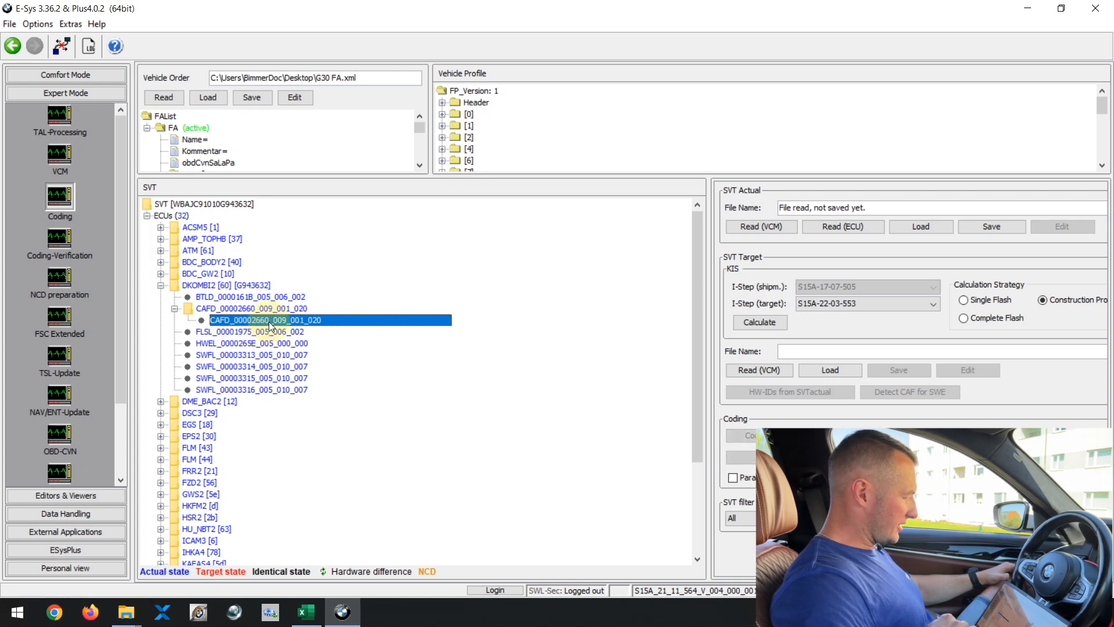
{"action": "right_click", "coordinate": [270, 321]}
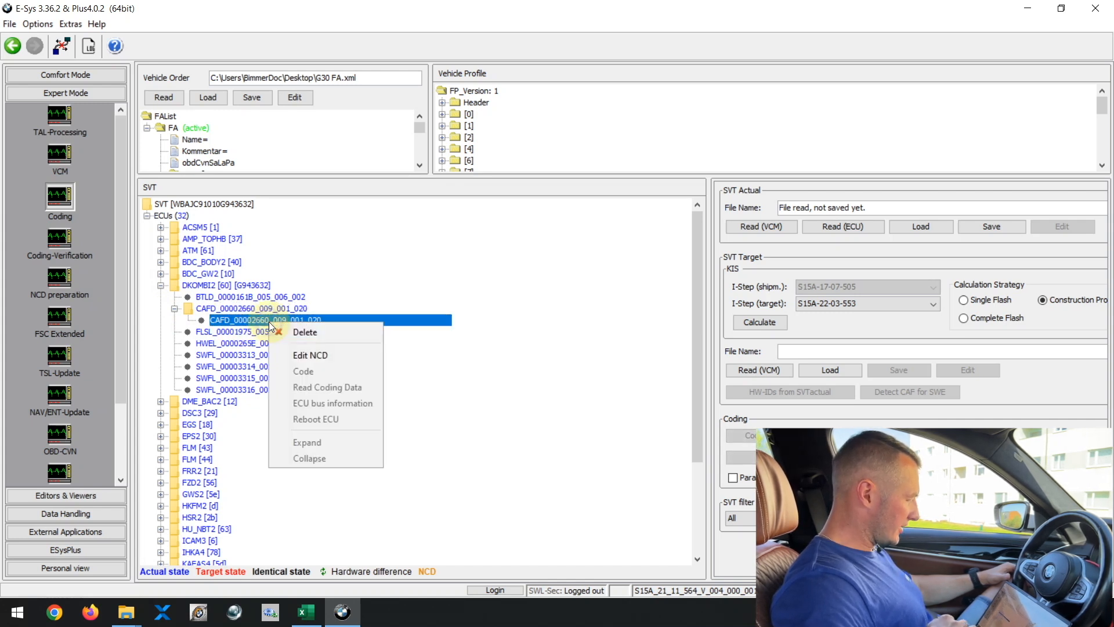
{"action": "left_click", "coordinate": [352, 353]}
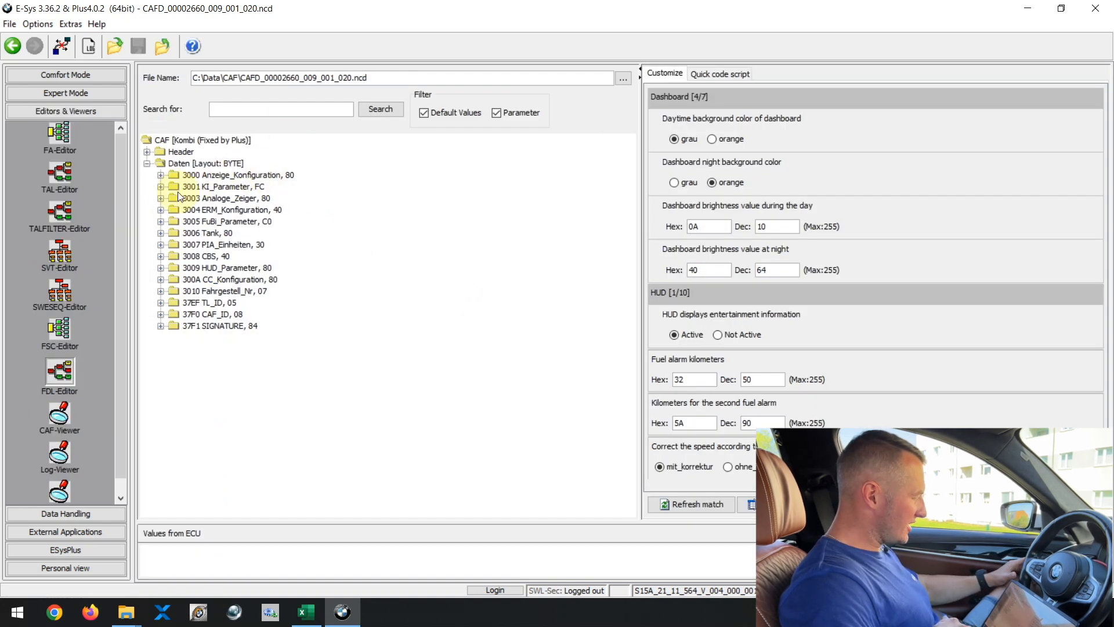
Step: Browse the functions under 3003 Analoge_Zeiger and inspect the entries of ACC_DAEMPFUNG
{"action": "left_click", "coordinate": [161, 198]}
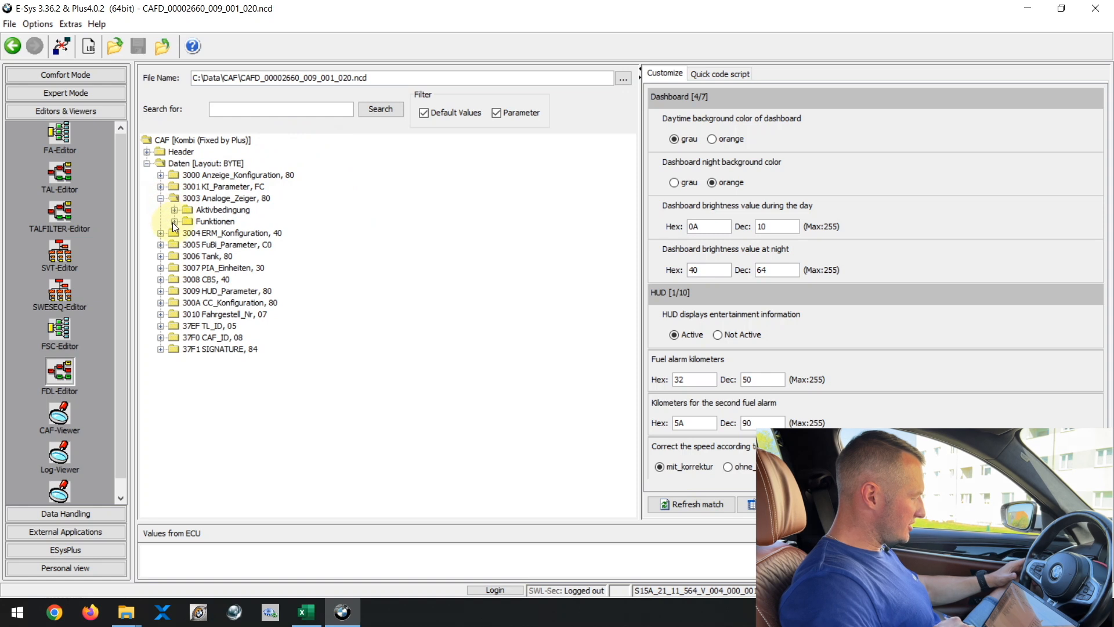
{"action": "left_click", "coordinate": [174, 221]}
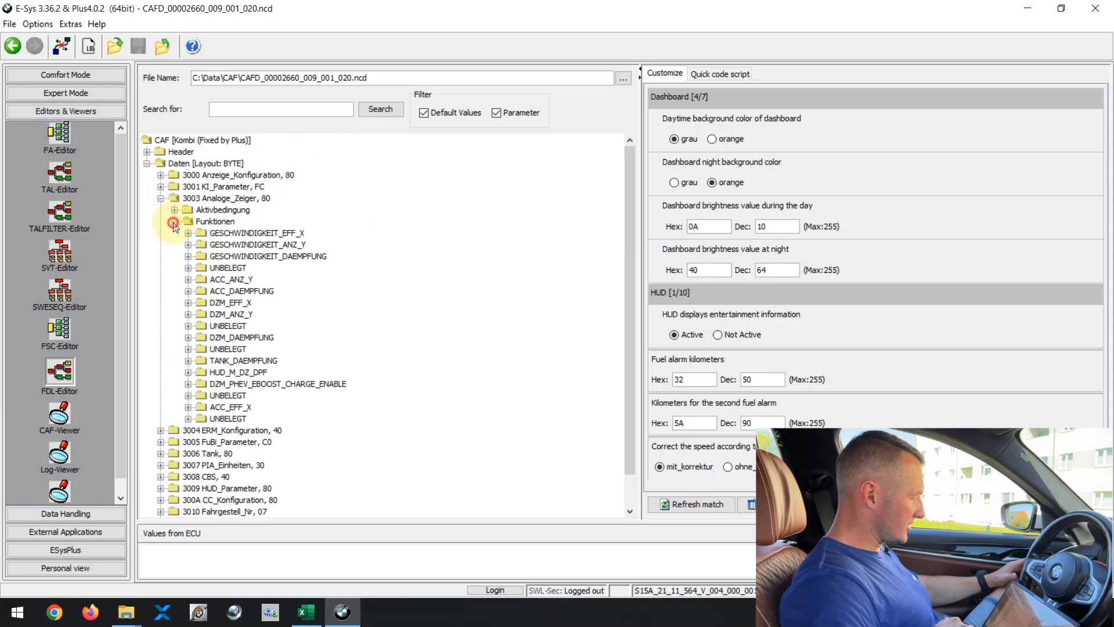
{"action": "left_click", "coordinate": [187, 291]}
{"action": "left_click", "coordinate": [201, 337]}
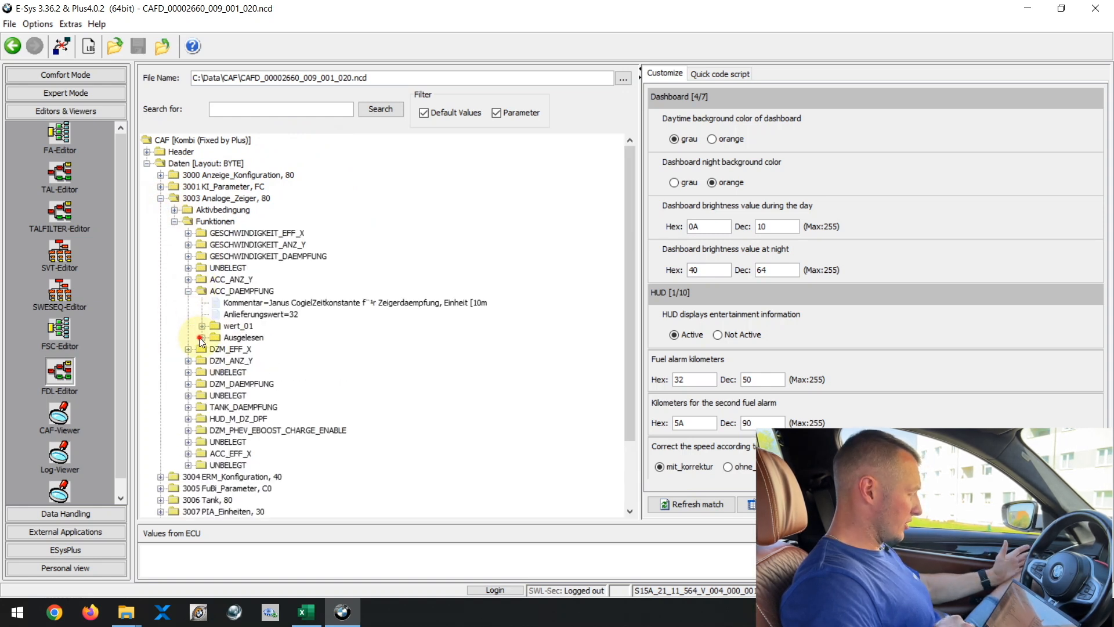
{"action": "left_click", "coordinate": [202, 337]}
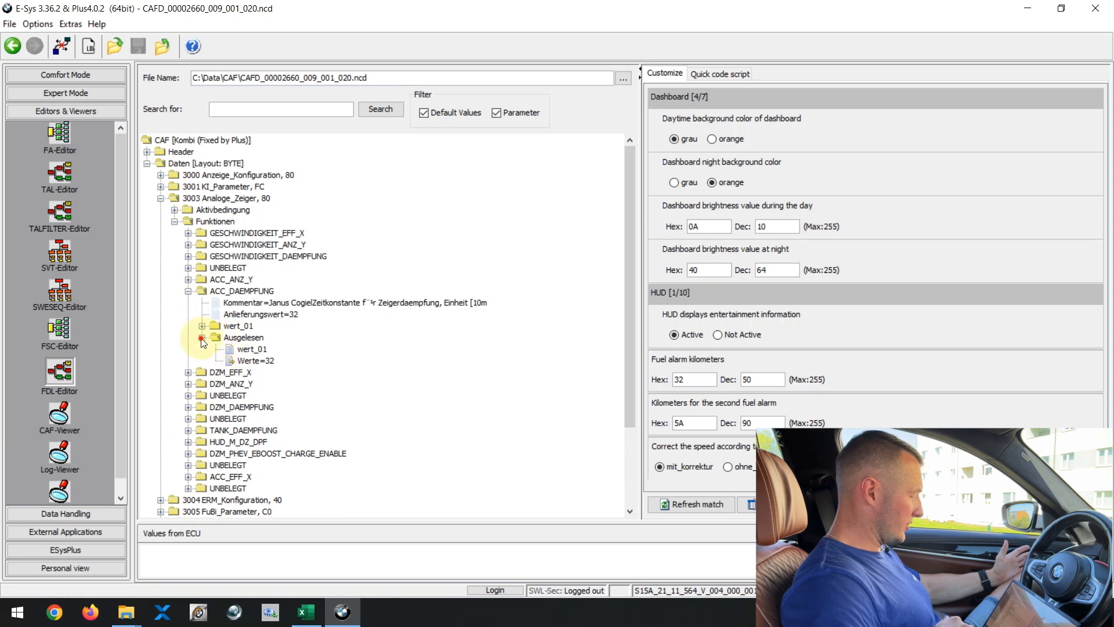
{"action": "left_click", "coordinate": [188, 291]}
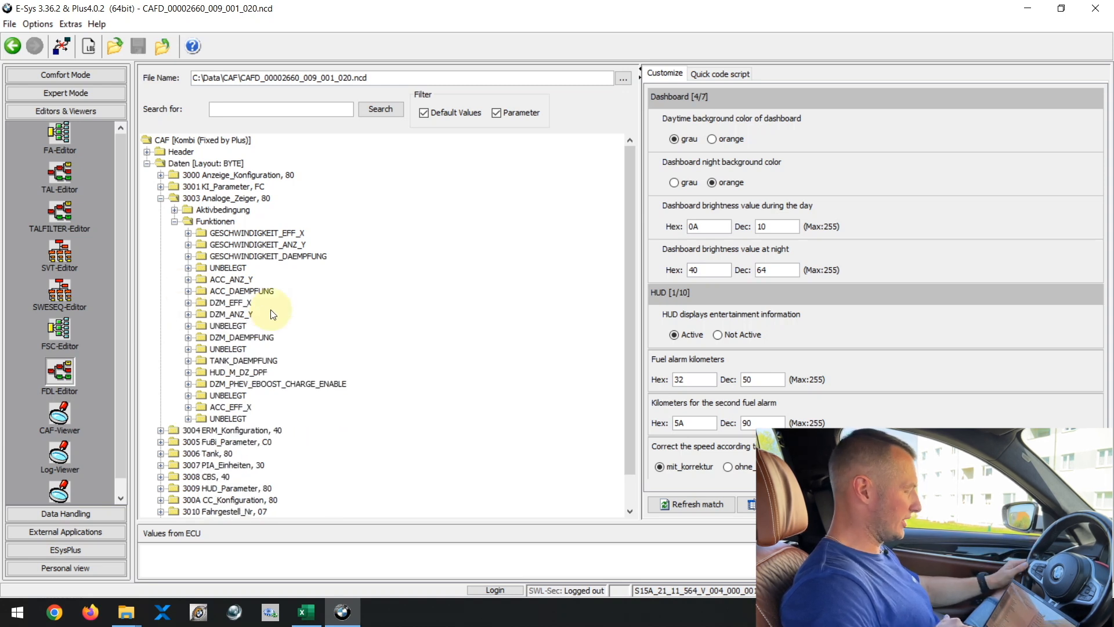
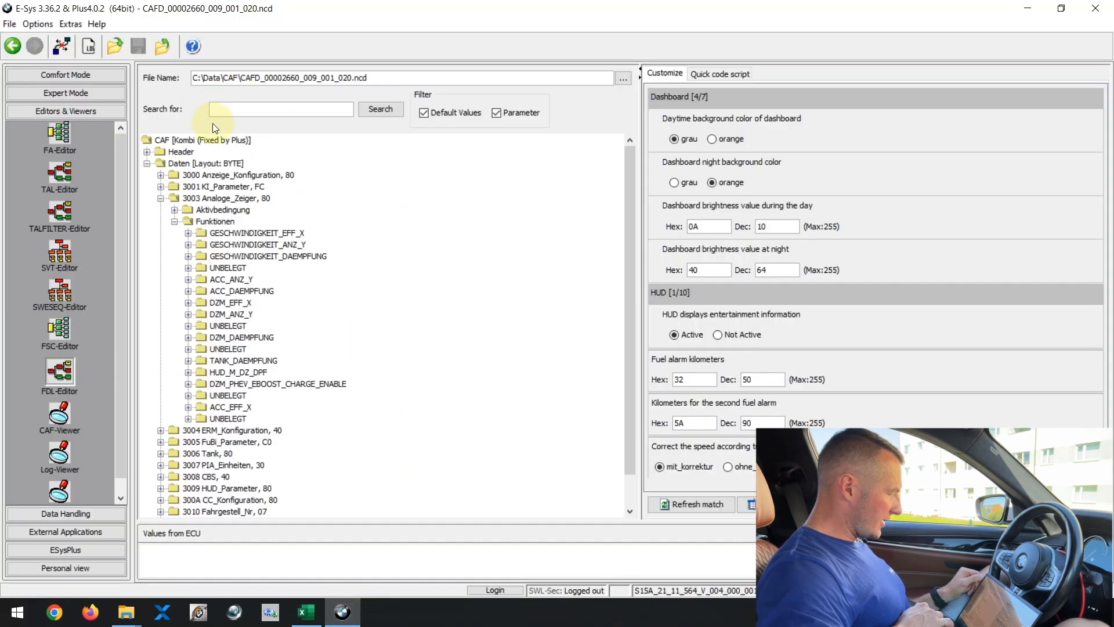
Step: Search the coding data for DIGIT_GESCHW_ENABLE
{"action": "left_click", "coordinate": [252, 111]}
{"action": "type", "text": "DIGIT_GESCHW_ENABLE"}
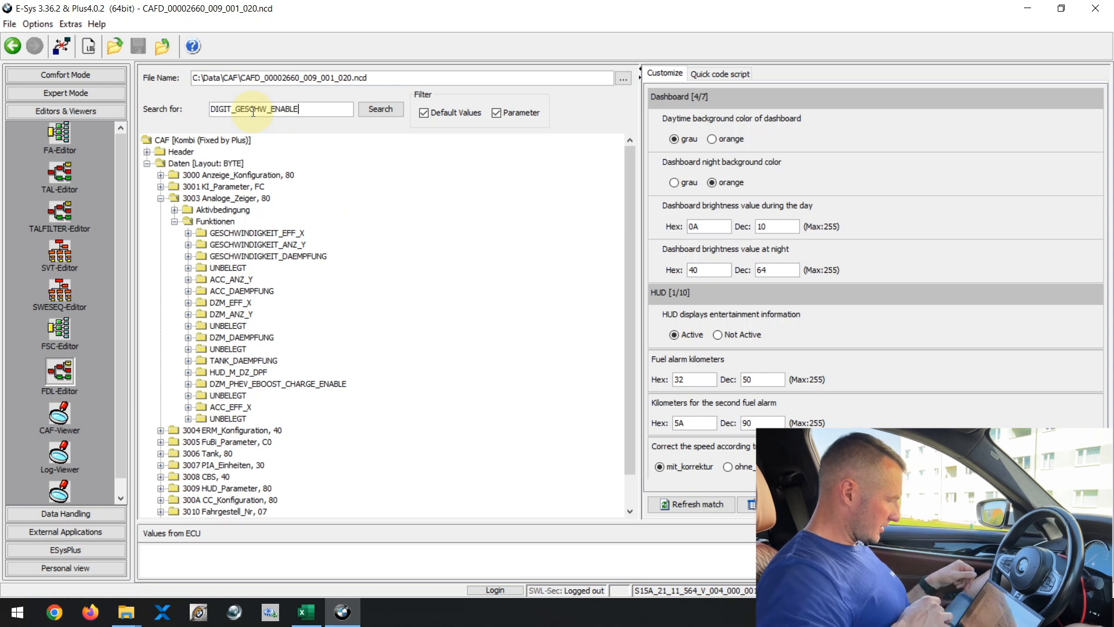
{"action": "left_click", "coordinate": [379, 111]}
{"action": "scroll", "coordinate": [357, 324], "scroll_direction": "down", "scroll_amount": 2}
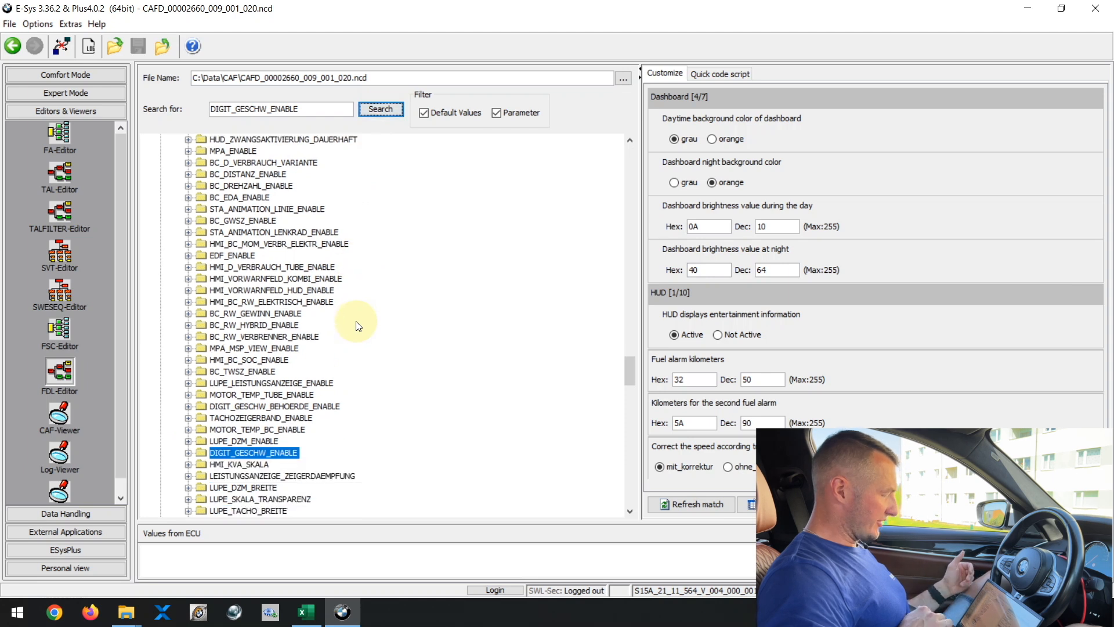
Step: Repeat the search with shortened variants of DIGIT_GESCHW to step through further matches
{"action": "left_click", "coordinate": [266, 110]}
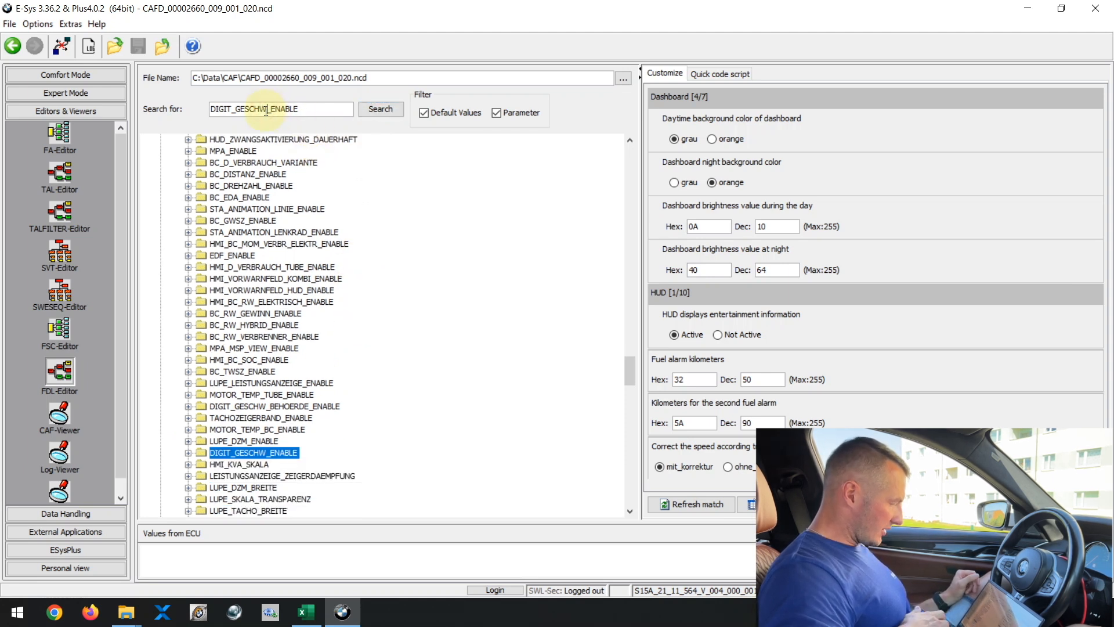
{"action": "left_click", "coordinate": [371, 110]}
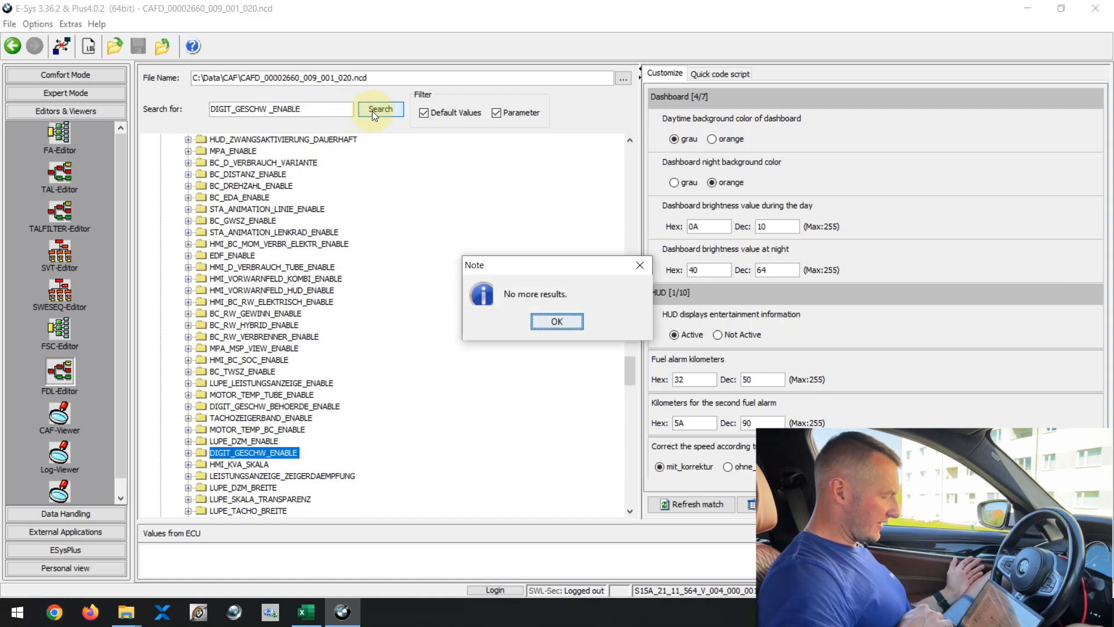
{"action": "left_click", "coordinate": [556, 322]}
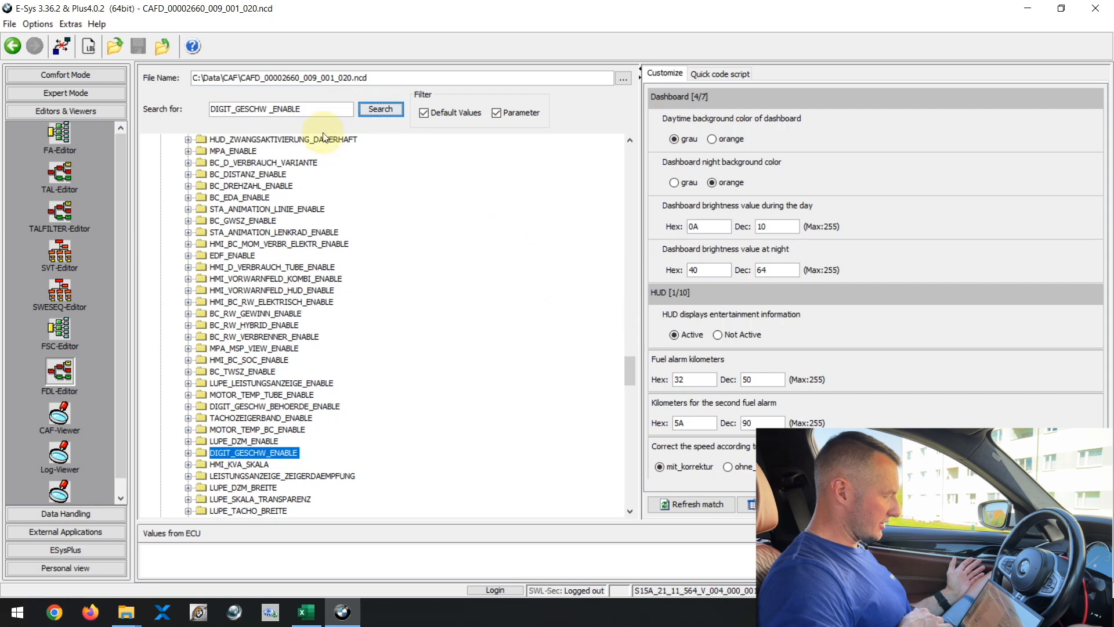
{"action": "left_click_drag", "start_coordinate": [304, 110], "coordinate": [261, 110]}
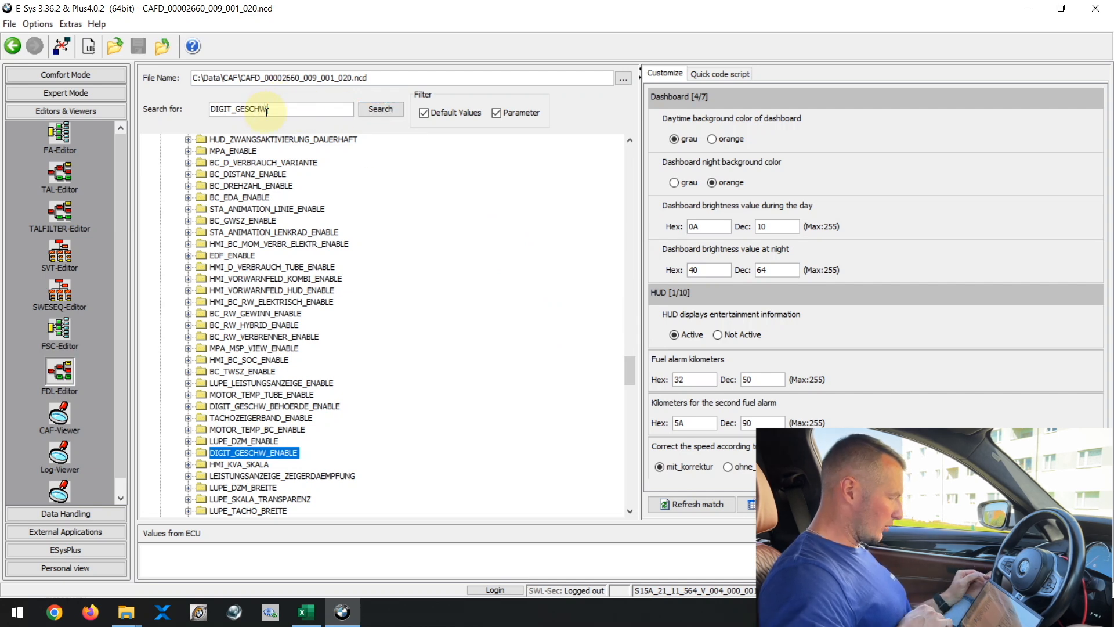
{"action": "left_click", "coordinate": [381, 108]}
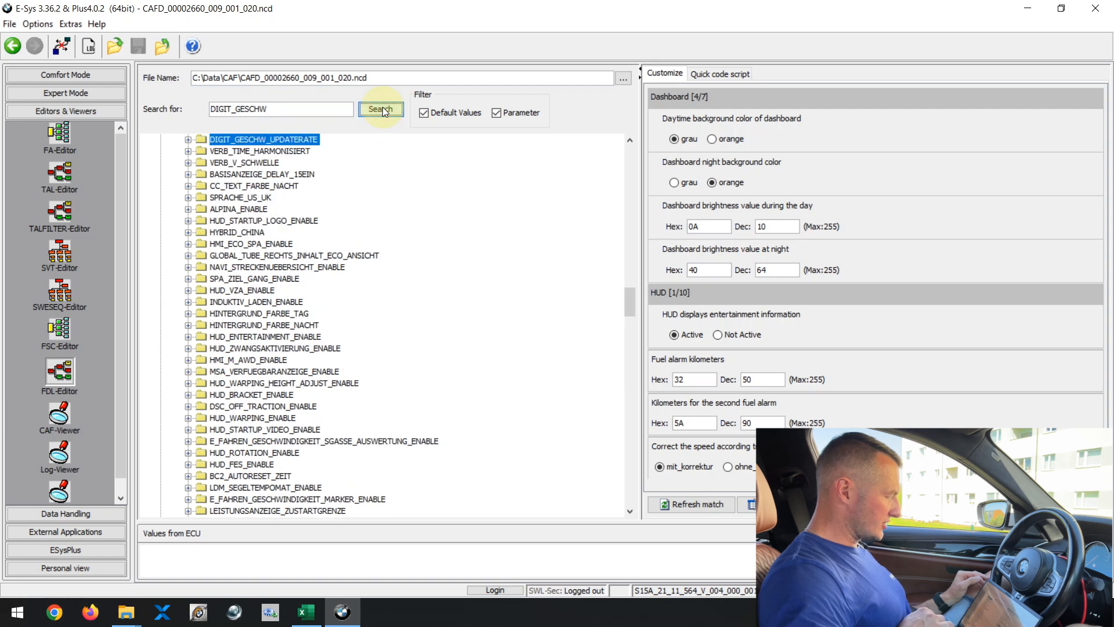
{"action": "left_click", "coordinate": [381, 109]}
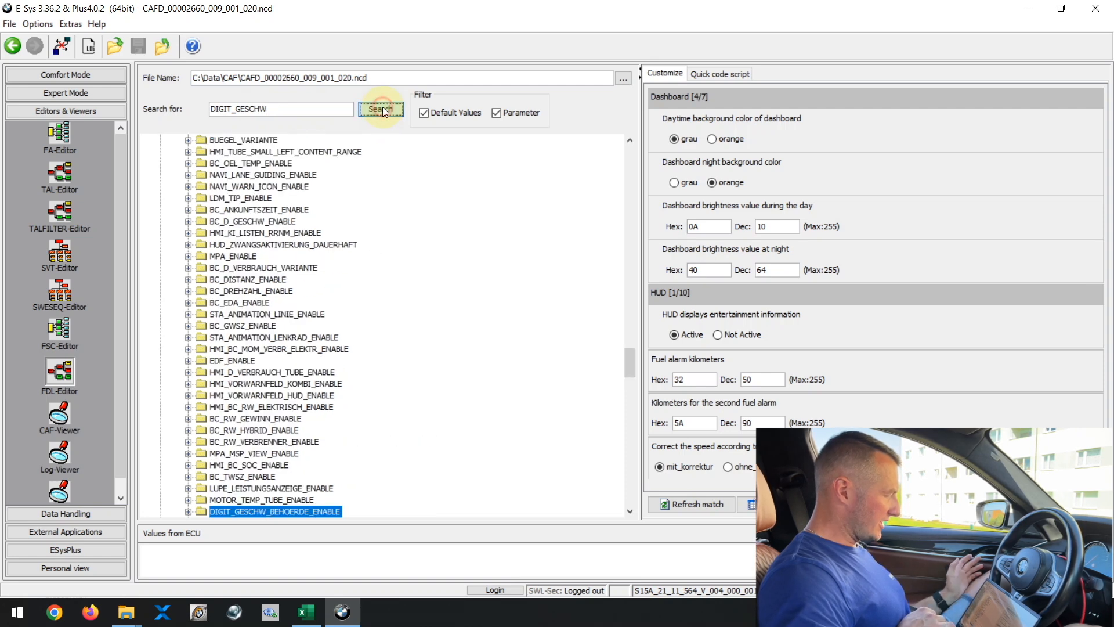
Step: Search for DIGIT_GESCHW_ENABLE again, then expand it and its Ausgelesen entry
{"action": "left_click_drag", "start_coordinate": [288, 109], "coordinate": [192, 110]}
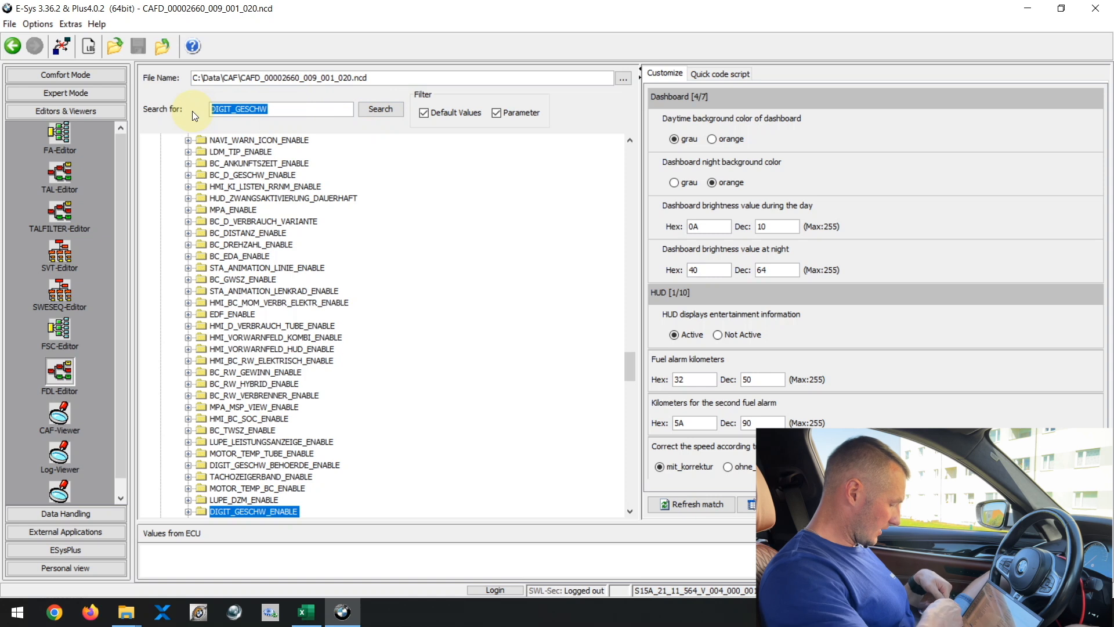
{"action": "type", "text": "DIGIT_GESCHW_ENABLE"}
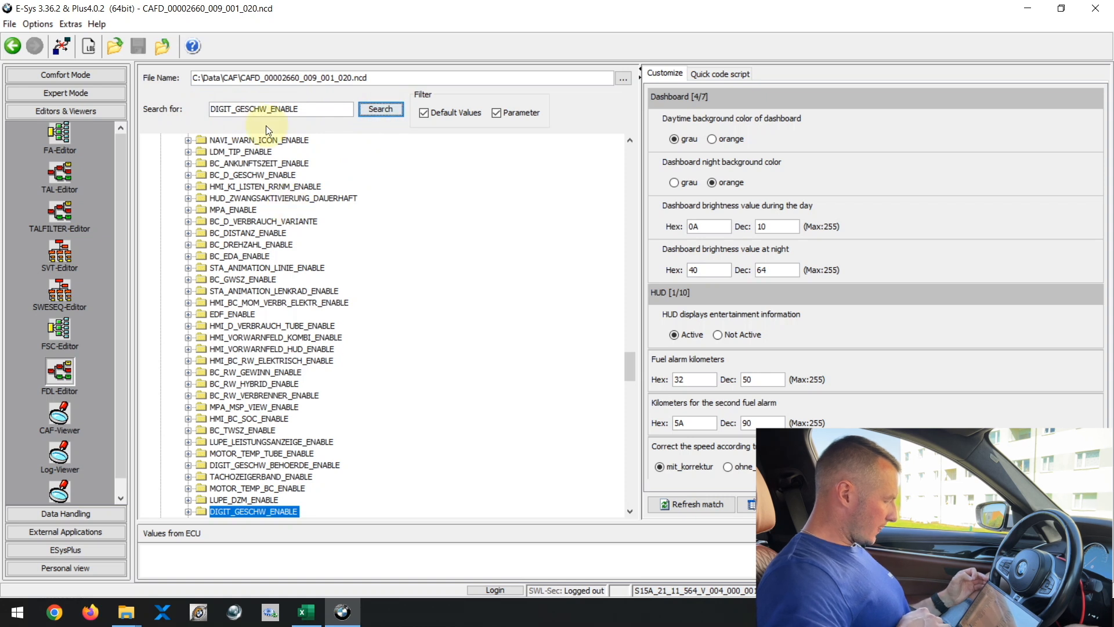
{"action": "scroll", "coordinate": [284, 453], "scroll_direction": "down", "scroll_amount": 4}
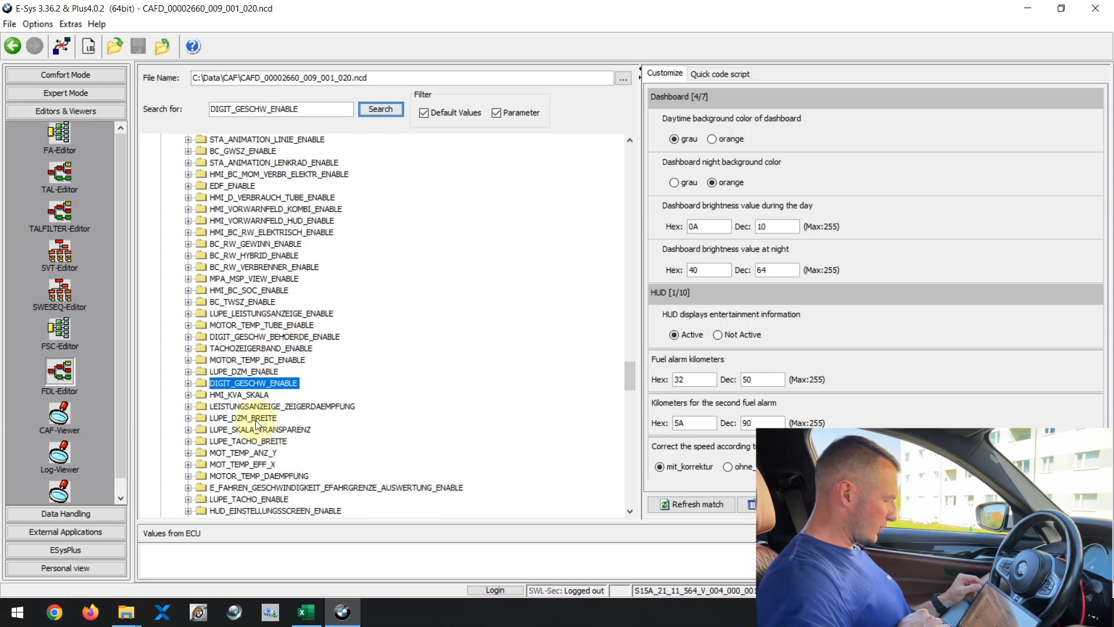
{"action": "left_click", "coordinate": [187, 383]}
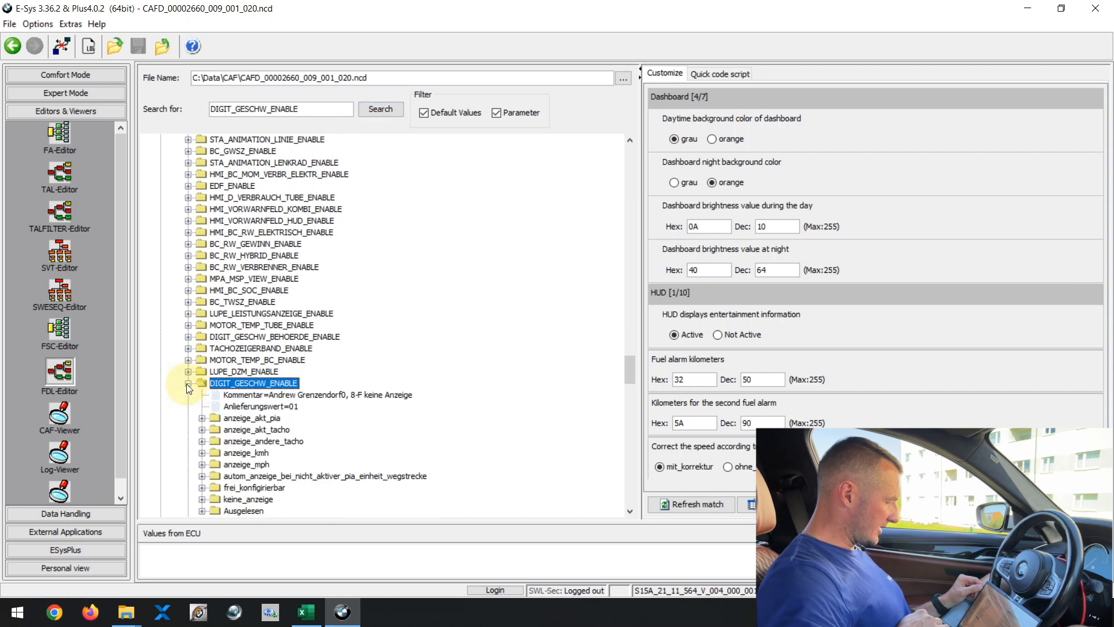
{"action": "scroll", "coordinate": [292, 444], "scroll_direction": "down", "scroll_amount": 1}
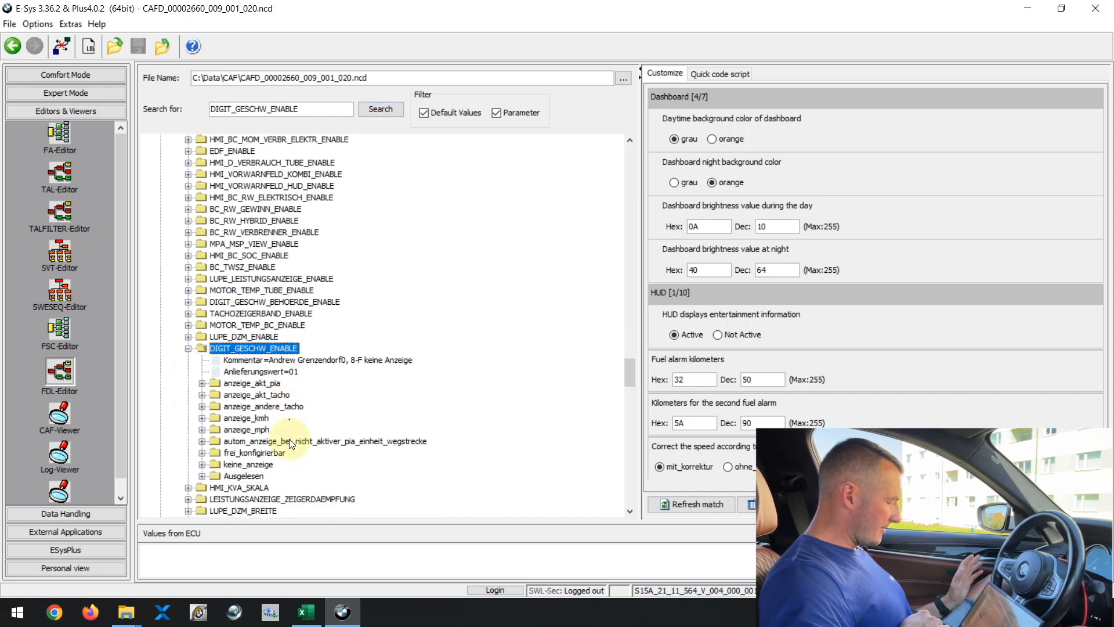
{"action": "scroll", "coordinate": [291, 444], "scroll_direction": "down", "scroll_amount": 1}
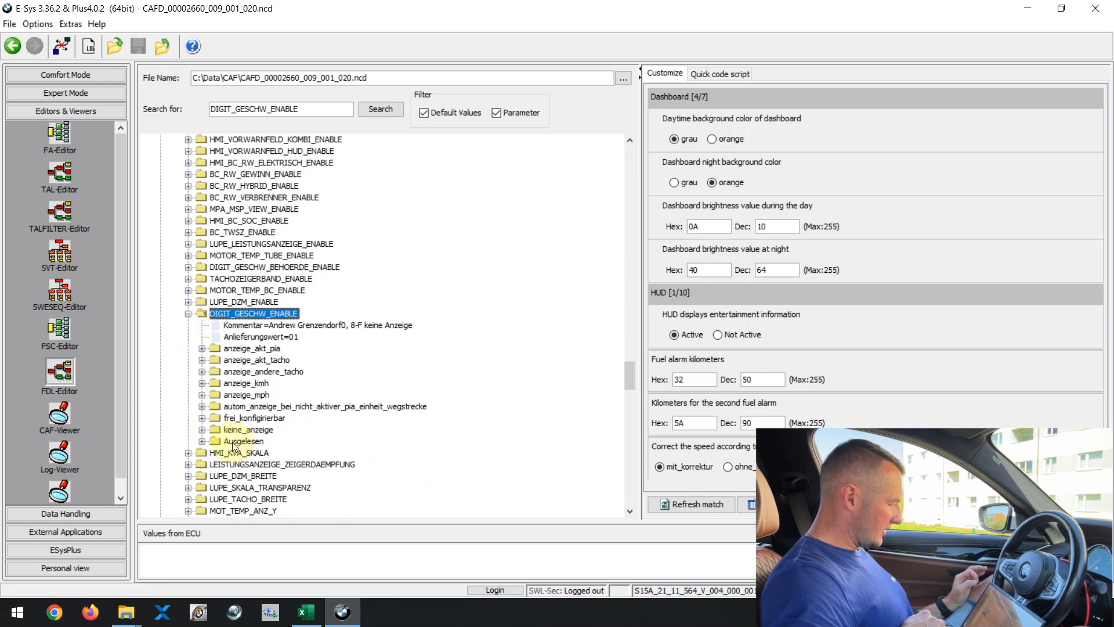
{"action": "left_click", "coordinate": [203, 442]}
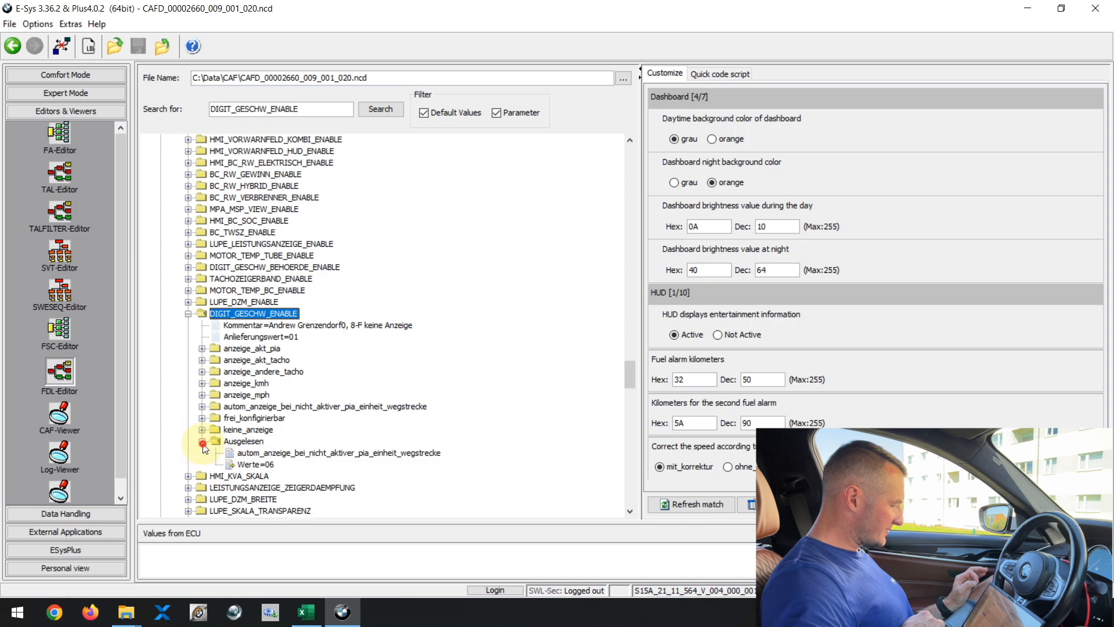
{"action": "left_click", "coordinate": [257, 454]}
{"action": "right_click", "coordinate": [258, 454]}
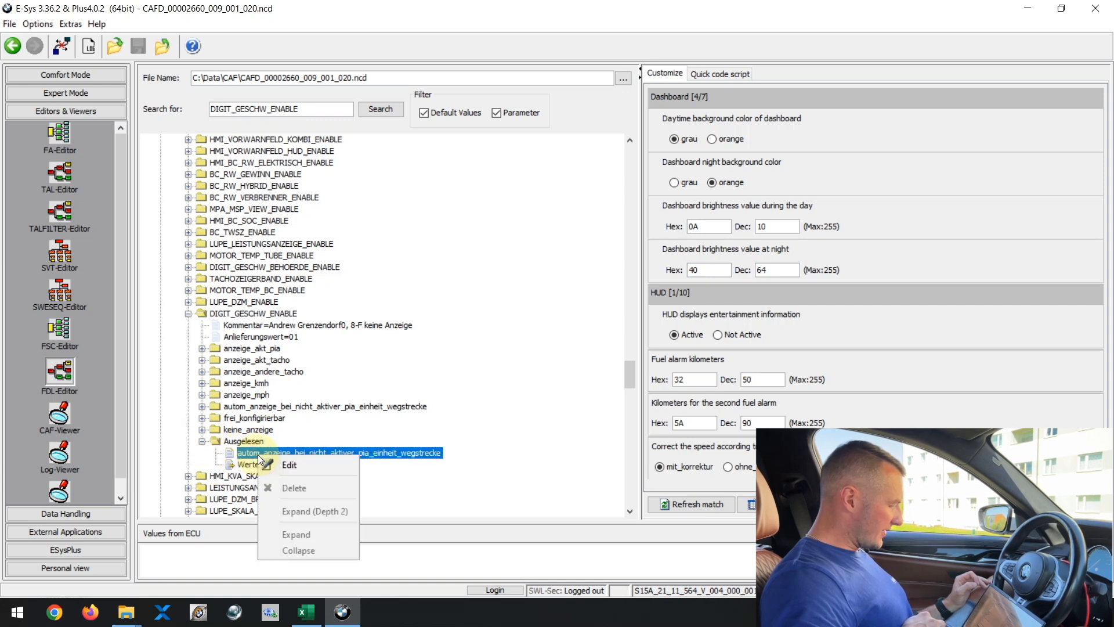
{"action": "left_click", "coordinate": [280, 463]}
{"action": "left_click", "coordinate": [290, 453]}
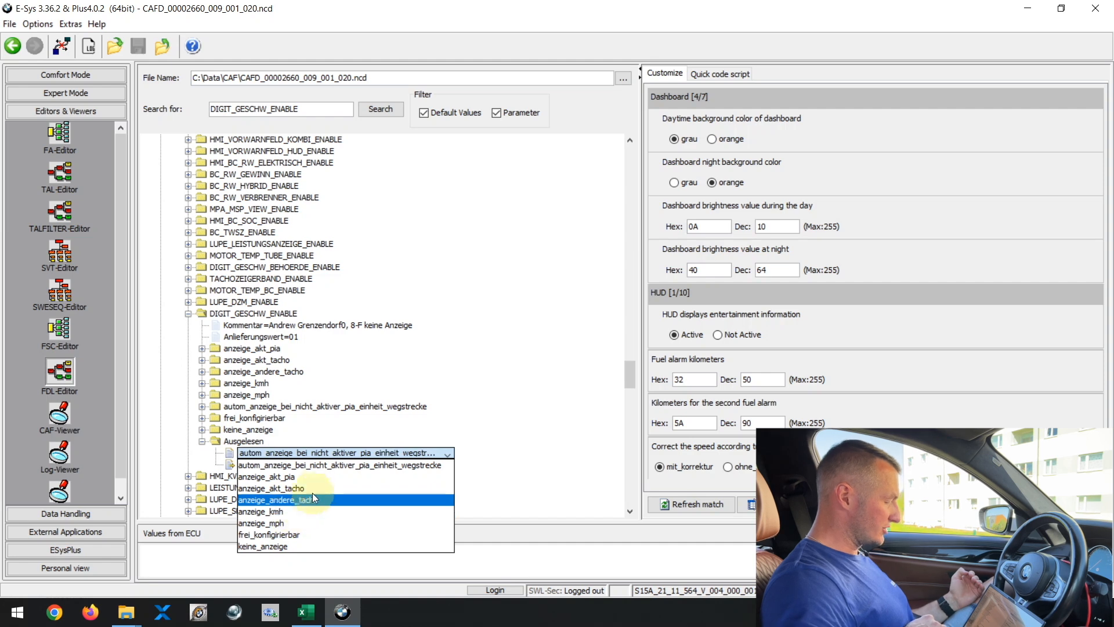
{"action": "left_click", "coordinate": [378, 396]}
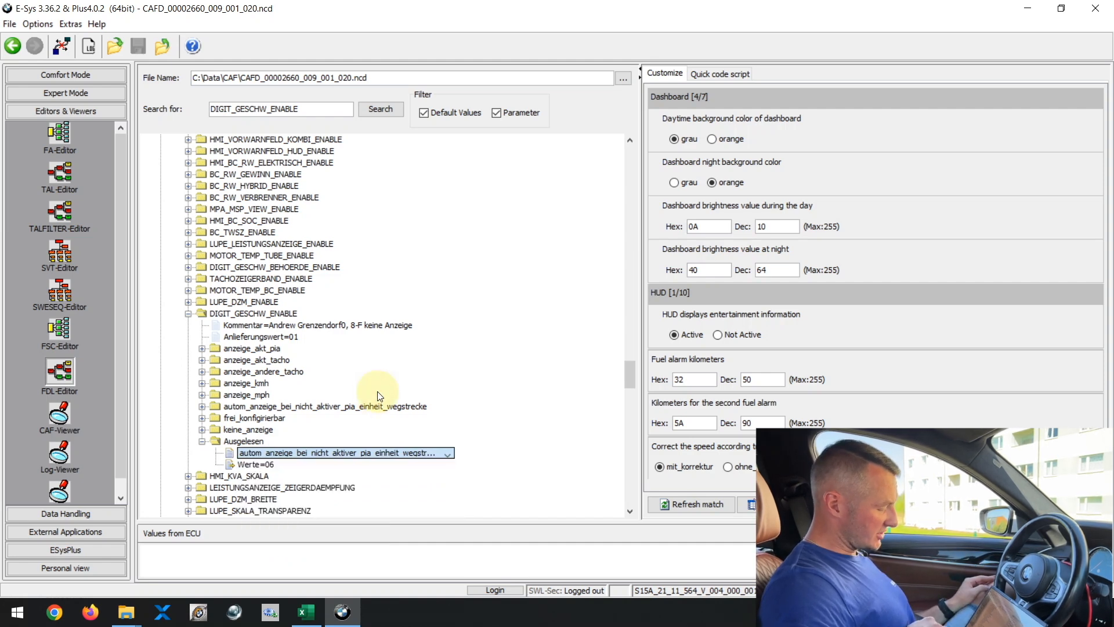
Step: Switch to Excel and look up the recommended DIGIT_GESCHW_ENABLE value in the G-Series cheat sheet, then return to E-Sys
{"action": "left_click", "coordinate": [308, 614]}
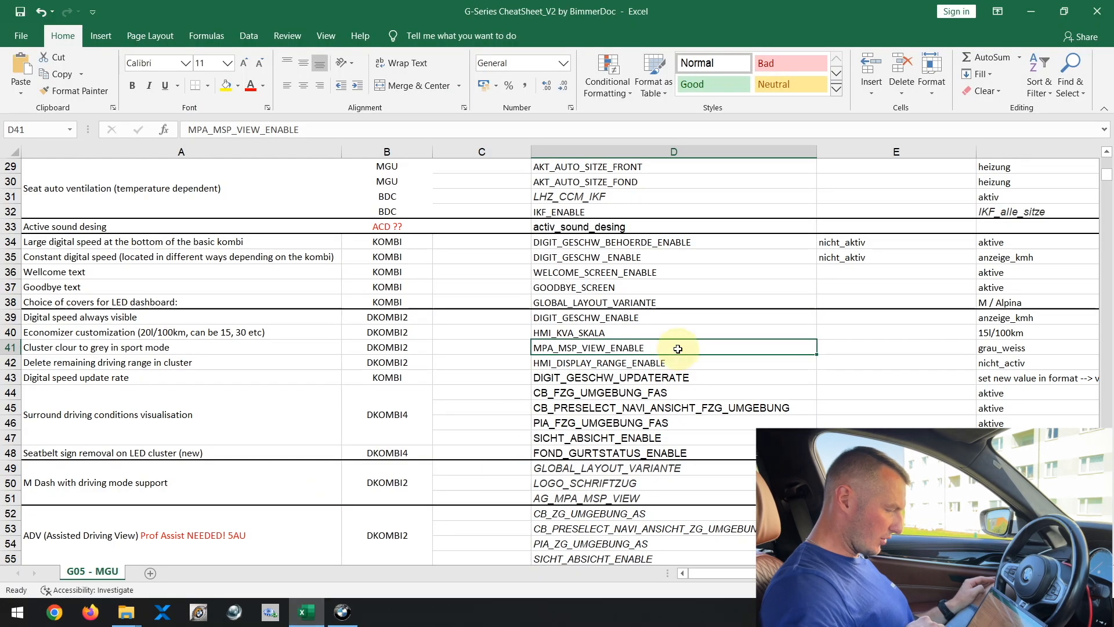
{"action": "left_click", "coordinate": [619, 319]}
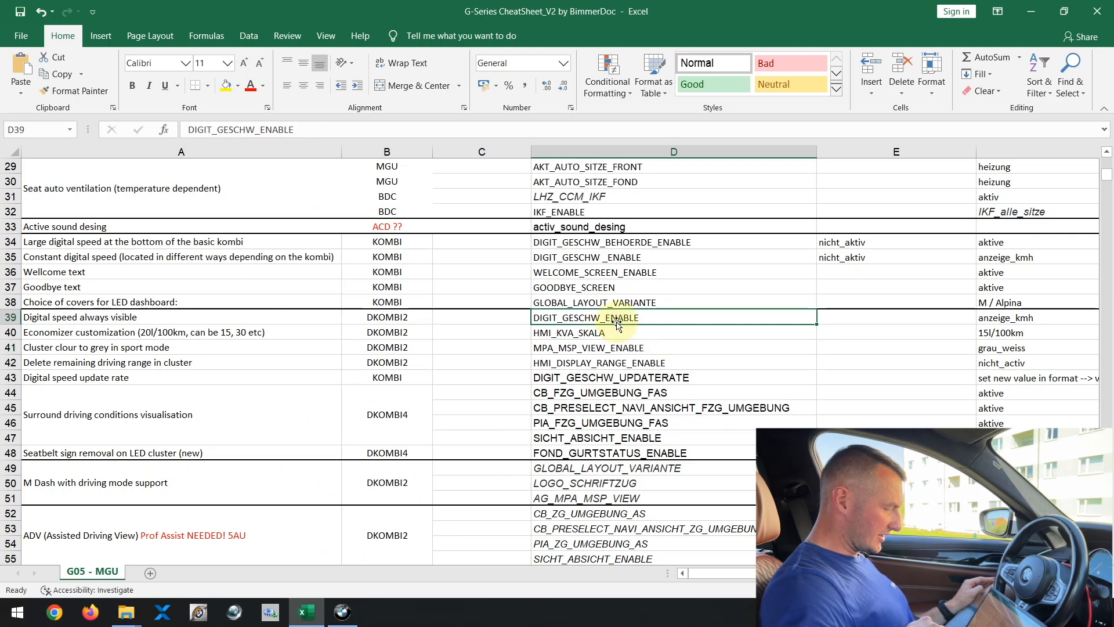
{"action": "left_click", "coordinate": [1010, 318]}
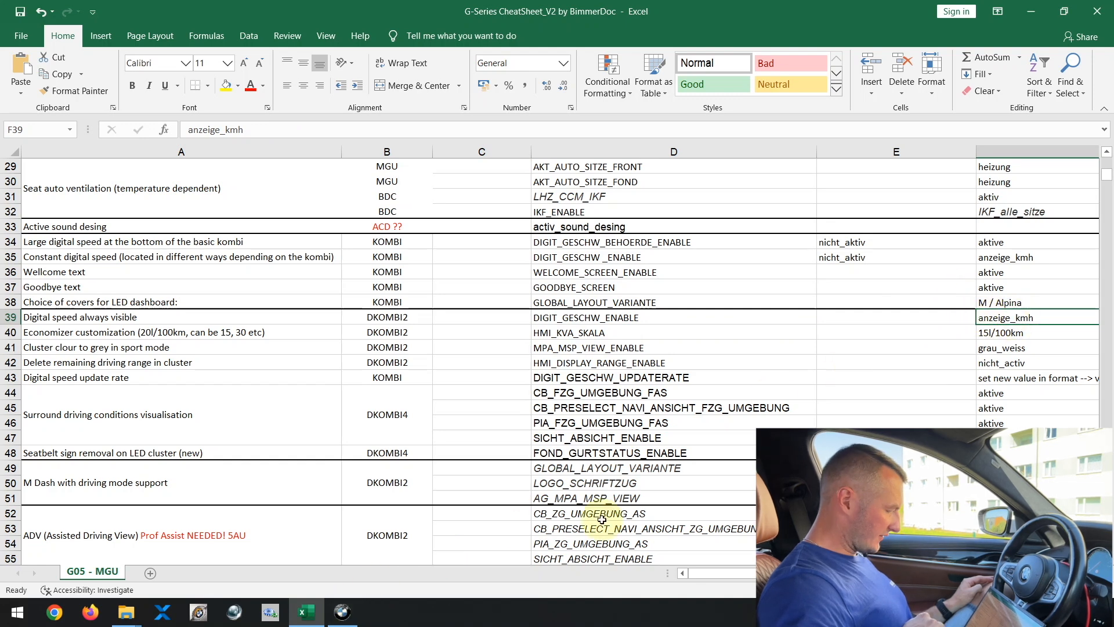
{"action": "left_click", "coordinate": [342, 612]}
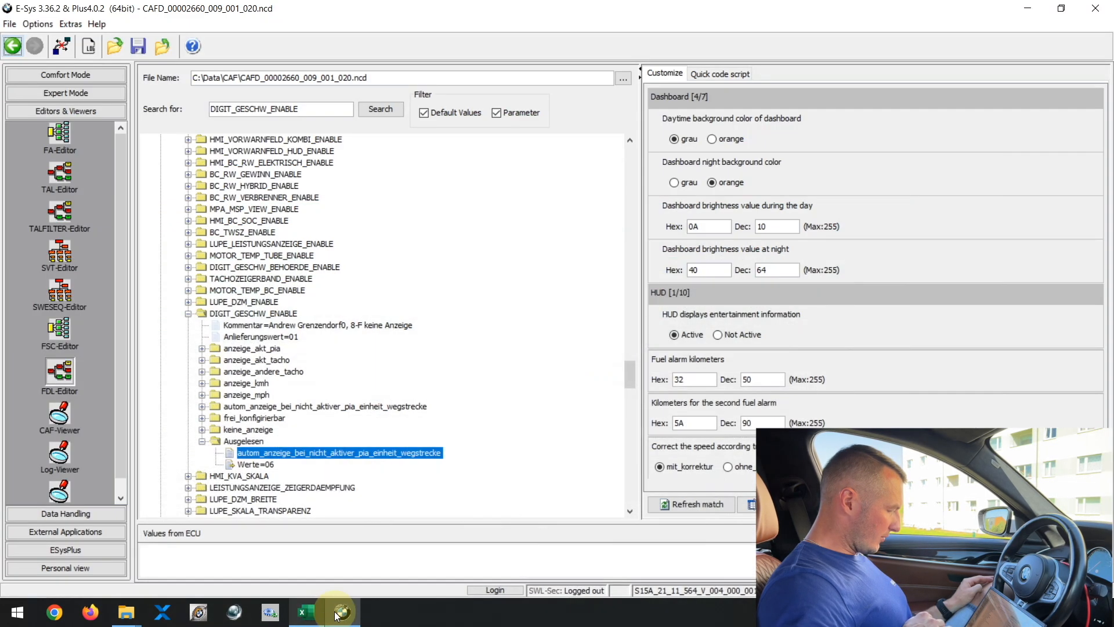
Step: Edit the Ausgelesen value of DIGIT_GESCHW_ENABLE and set it to anzeige_kmh
{"action": "right_click", "coordinate": [276, 459]}
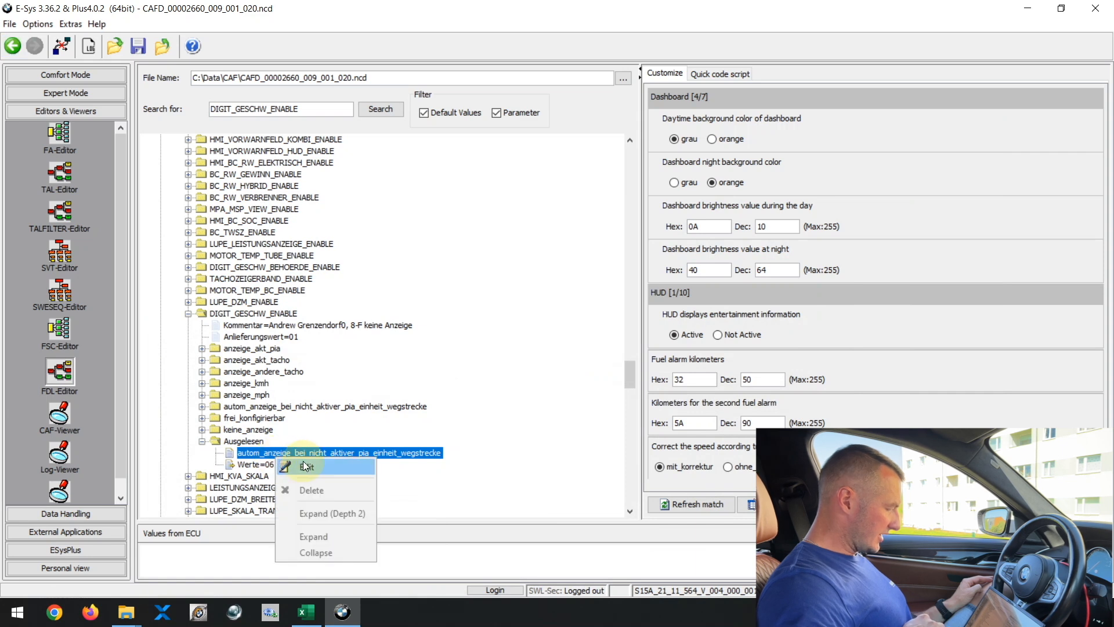
{"action": "left_click", "coordinate": [302, 462]}
{"action": "left_click", "coordinate": [313, 456]}
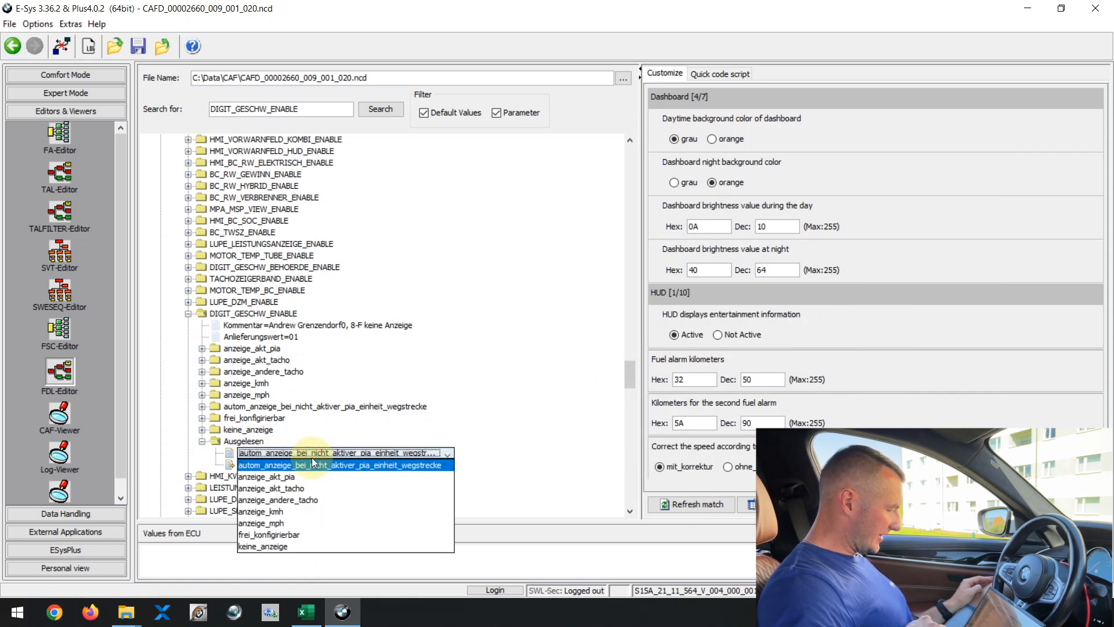
{"action": "left_click", "coordinate": [280, 512]}
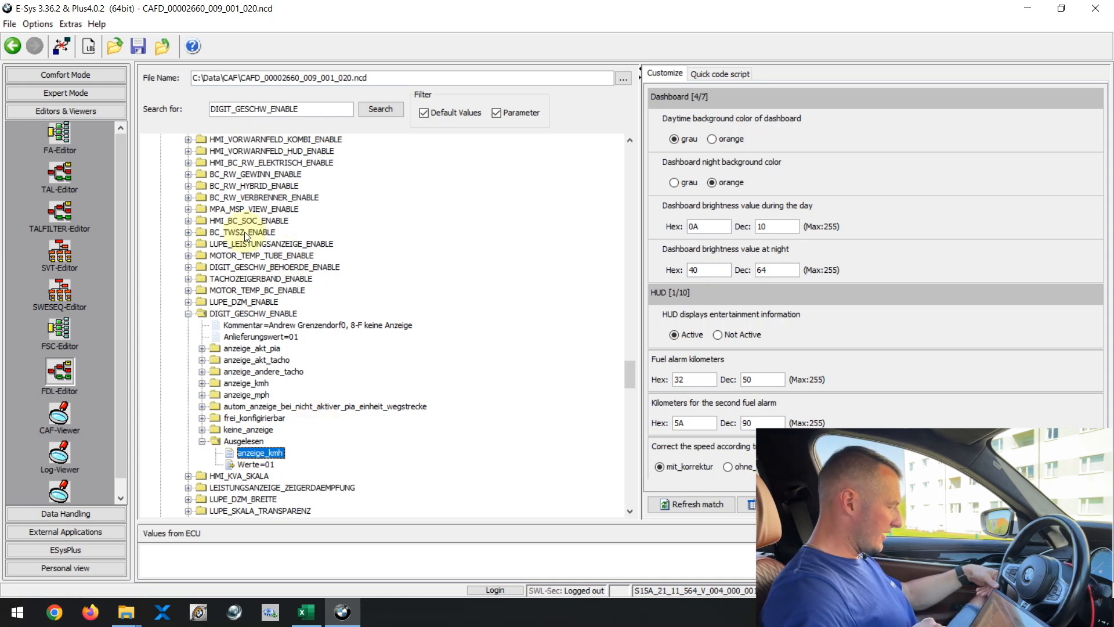
Step: Save the modified coding file, return to the Coding screen, and code the NCD to DKOMBI2
{"action": "left_click", "coordinate": [139, 46]}
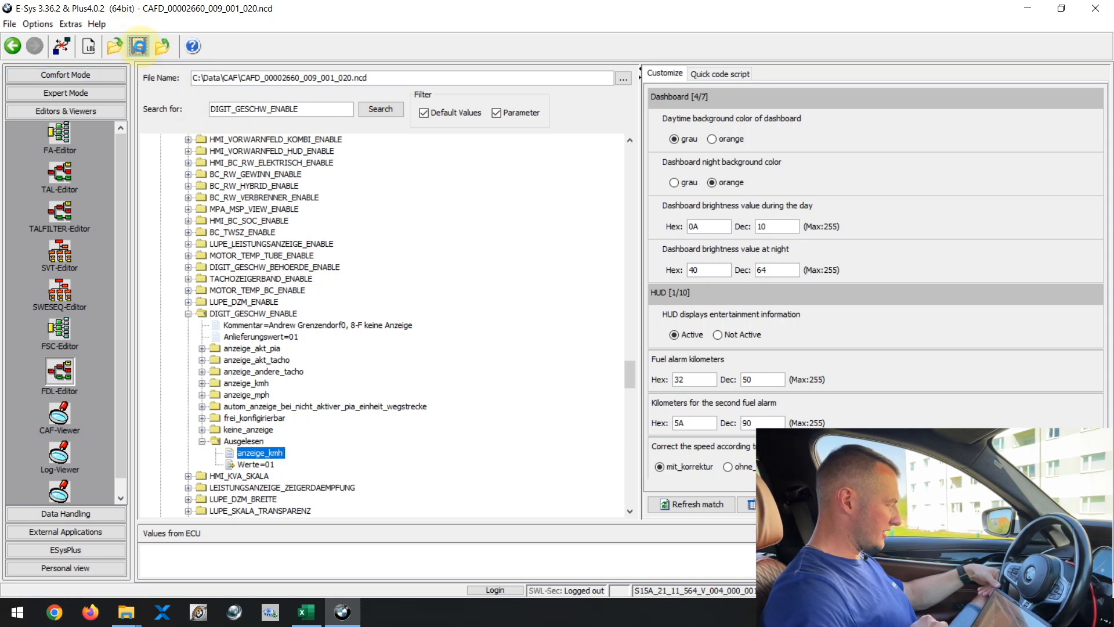
{"action": "left_click", "coordinate": [14, 46]}
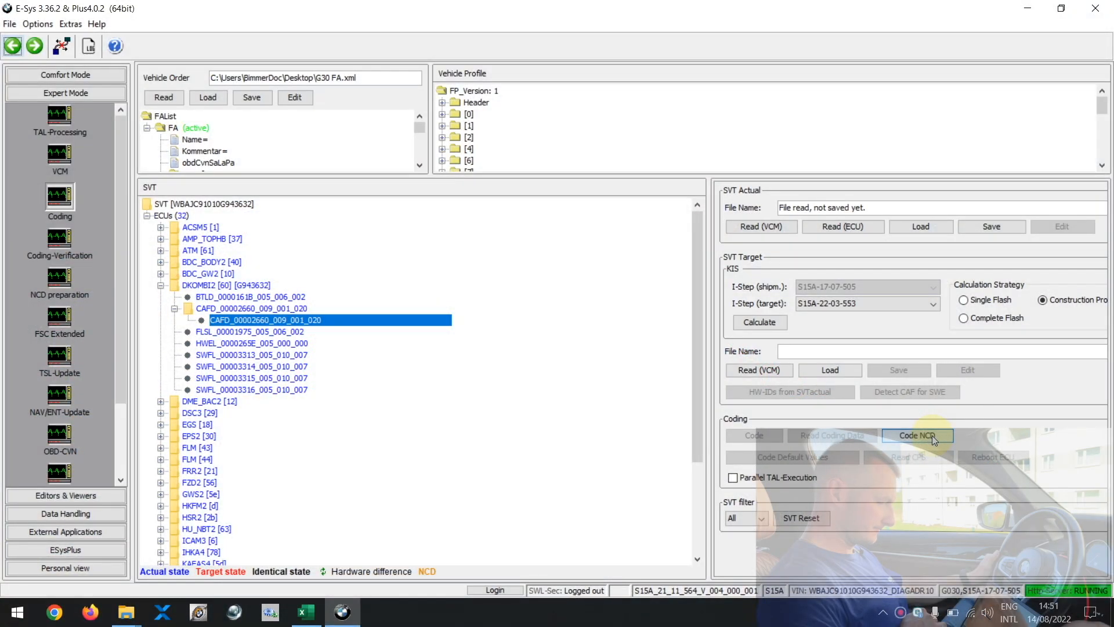
{"action": "left_click", "coordinate": [931, 435]}
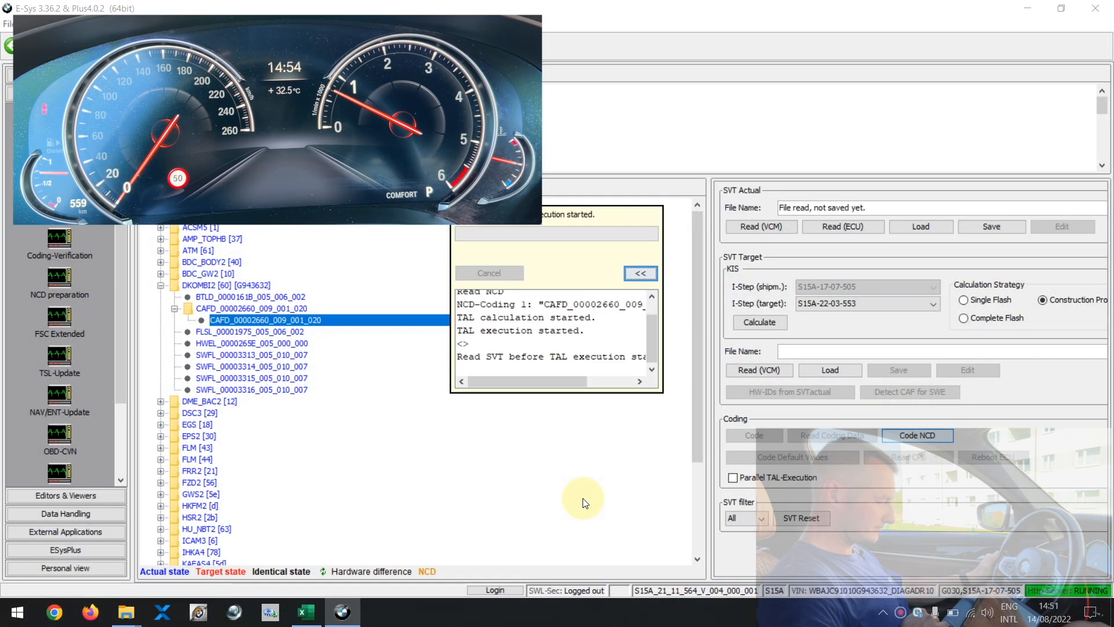